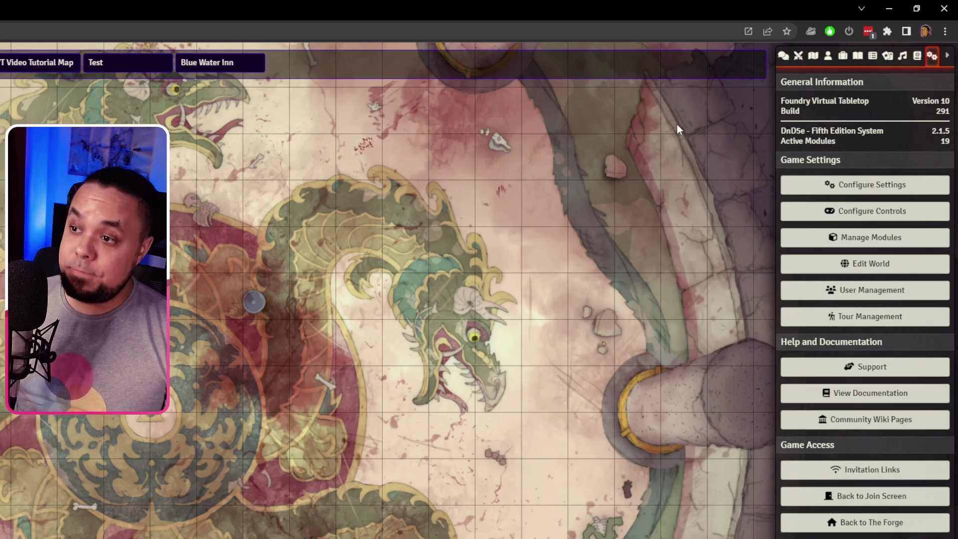
Step: Create a new journal entry named 'PDF Test' from the Journal directory
{"action": "left_click", "coordinate": [860, 57]}
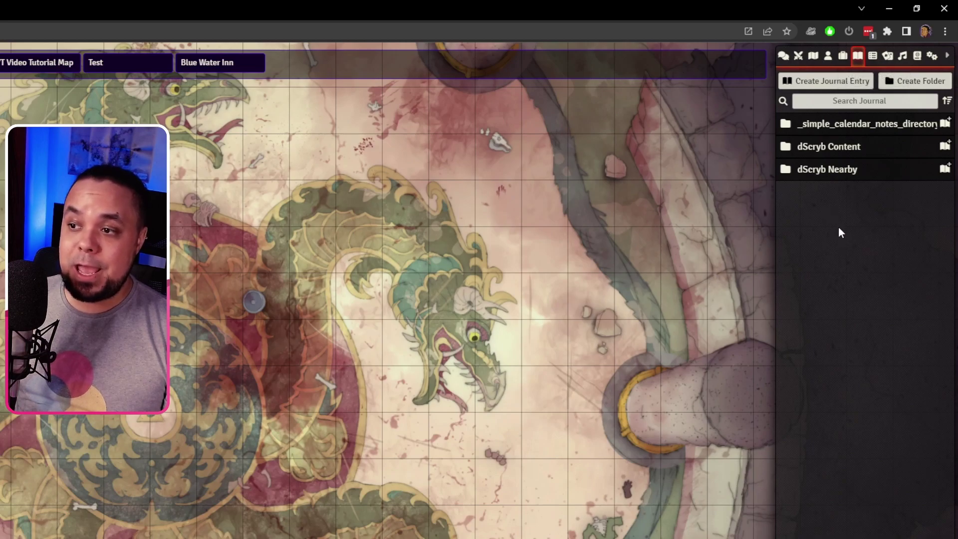
{"action": "left_click", "coordinate": [822, 83]}
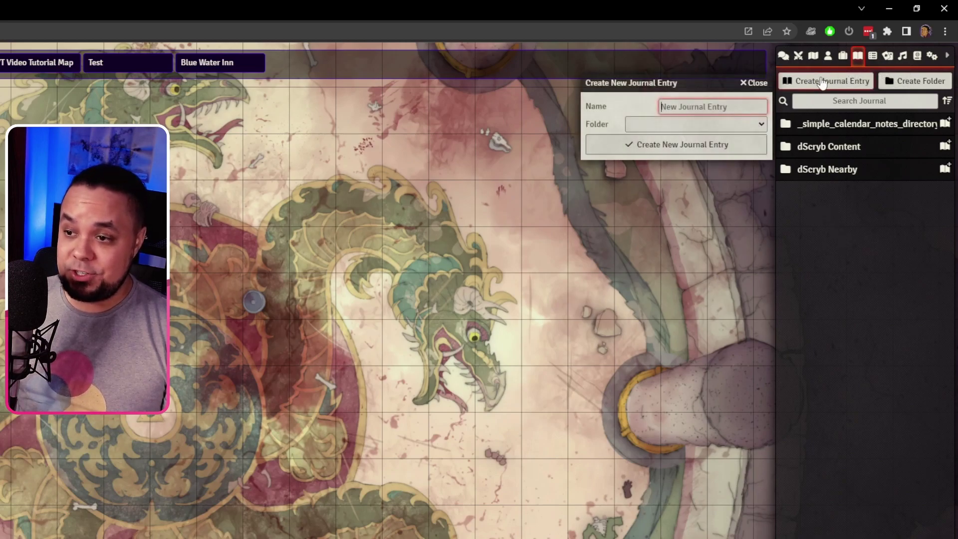
{"action": "type", "text": "P"}
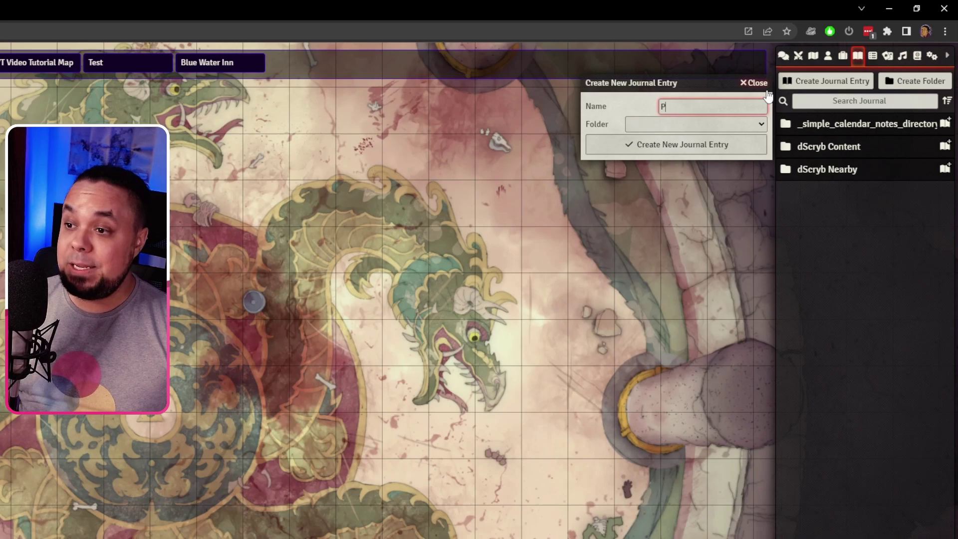
{"action": "type", "text": "DF Test"}
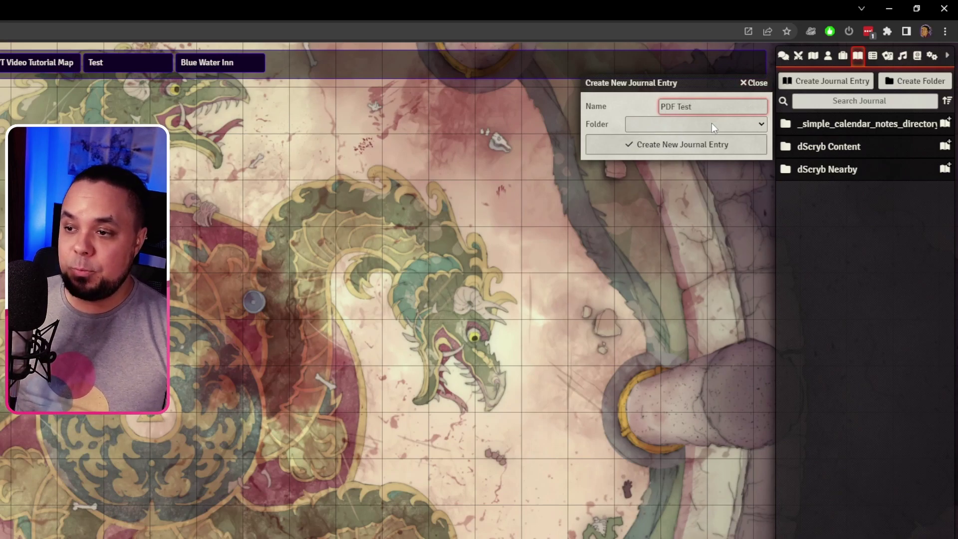
{"action": "left_click", "coordinate": [695, 147]}
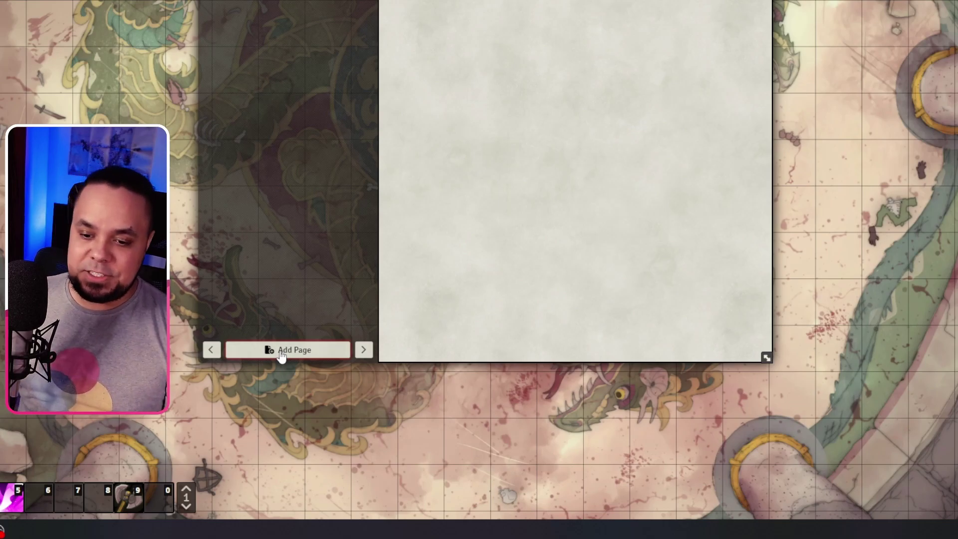
Step: Add a page named 'PDF TEST' with the PDF page type to the journal
{"action": "left_click", "coordinate": [282, 352]}
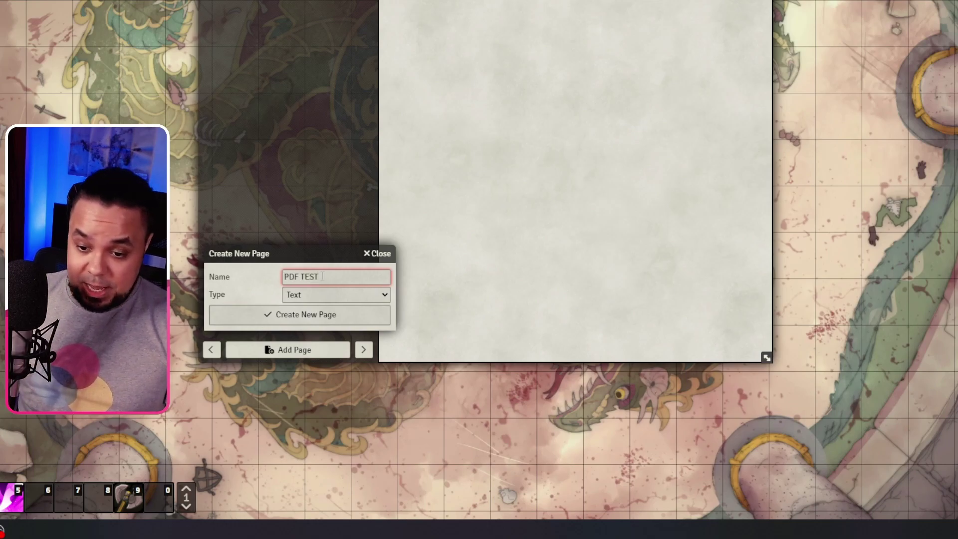
{"action": "left_click", "coordinate": [319, 300]}
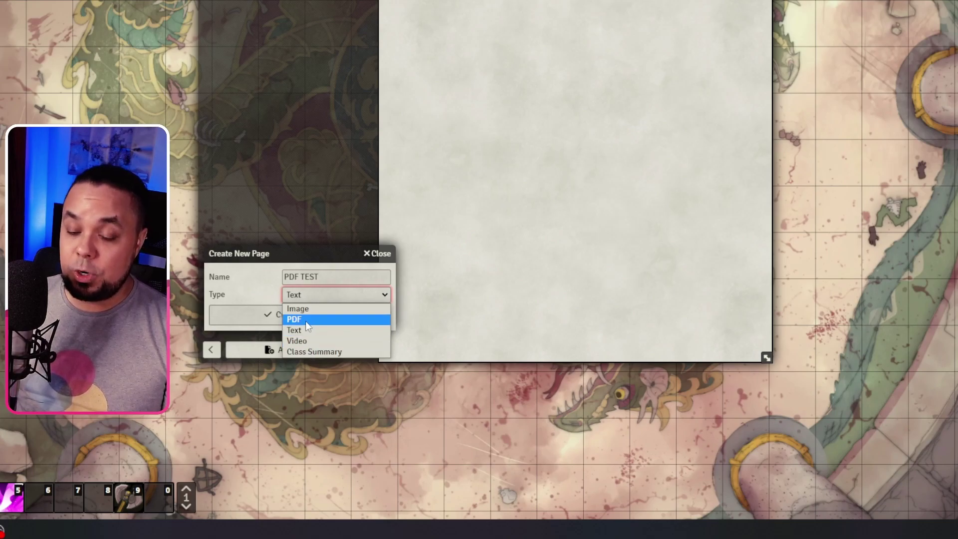
{"action": "left_click", "coordinate": [305, 322]}
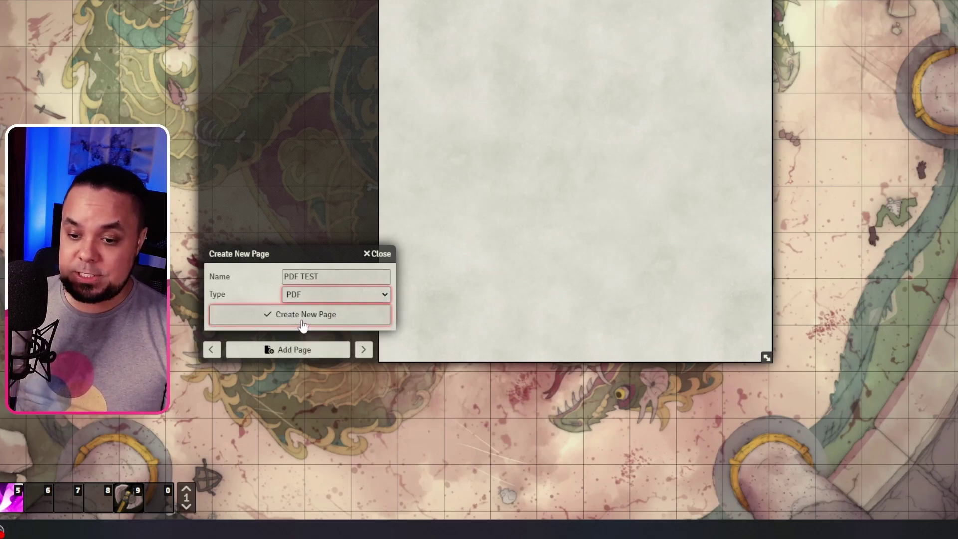
{"action": "left_click", "coordinate": [302, 321]}
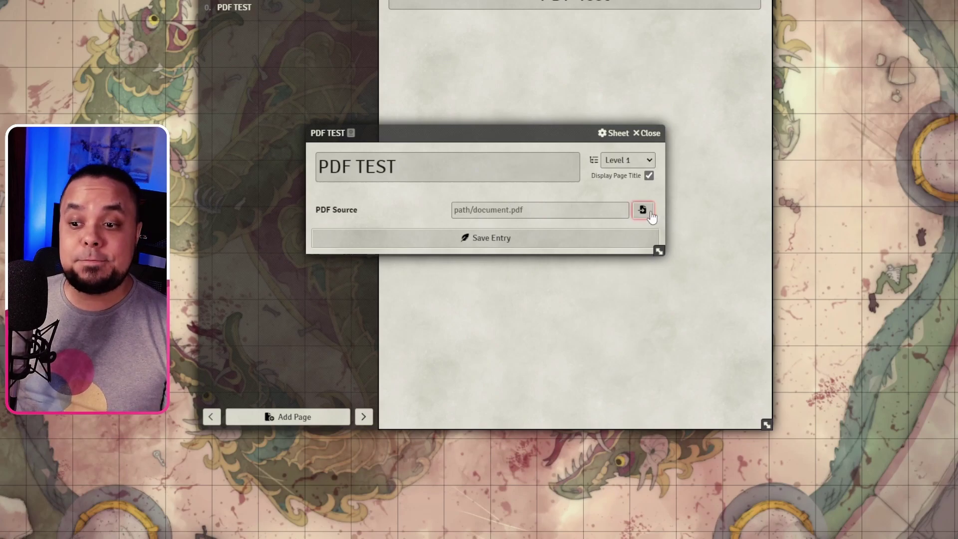
Step: Set the page's PDF source to 'The Cycle - Full Color.pdf' in the Misc folder
{"action": "left_click", "coordinate": [643, 210]}
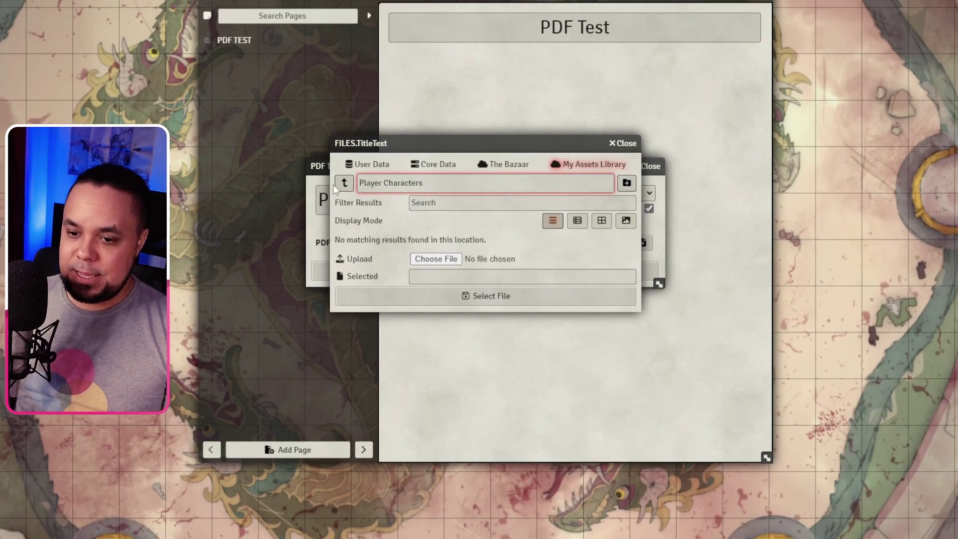
{"action": "left_click", "coordinate": [349, 188]}
{"action": "left_click", "coordinate": [367, 332]}
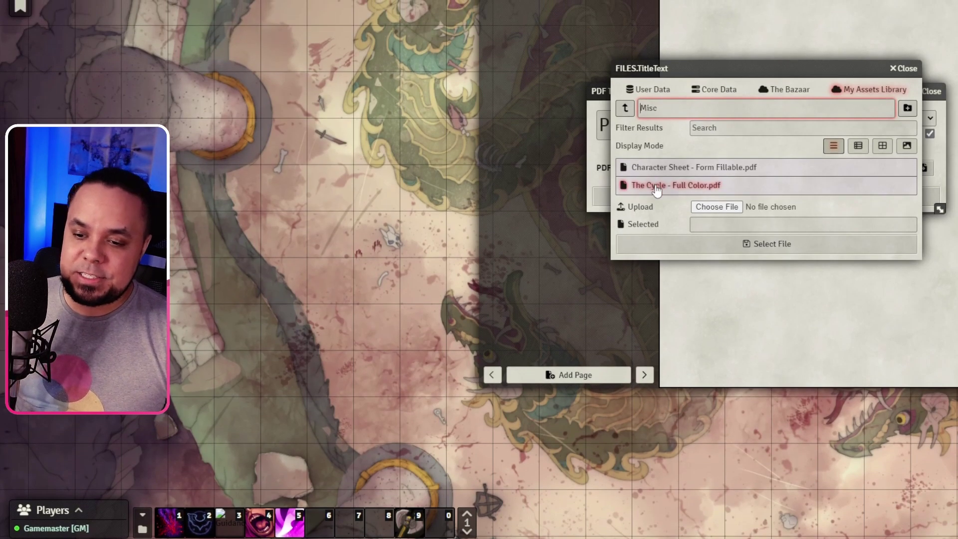
{"action": "left_click", "coordinate": [656, 164]}
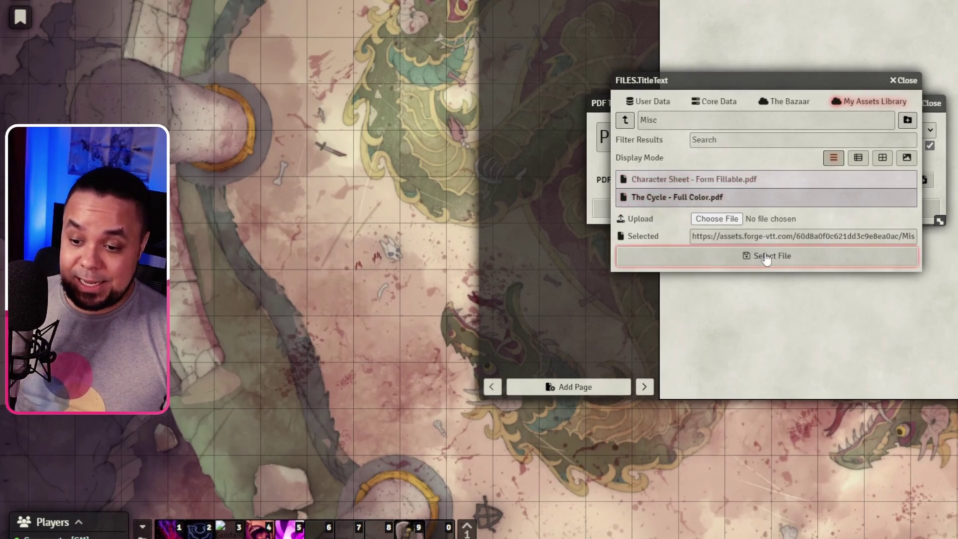
{"action": "left_click", "coordinate": [767, 256]}
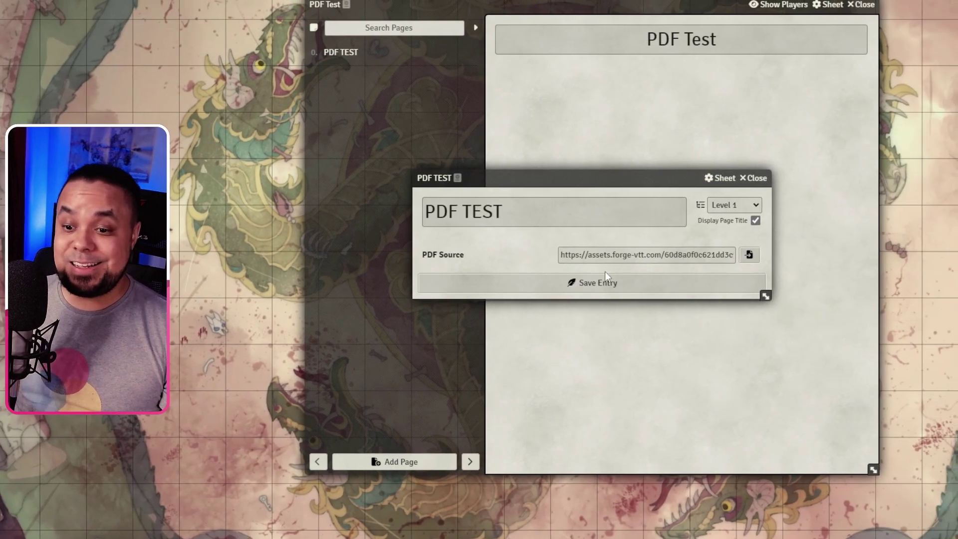
Step: Save the PDF TEST page, load The Cycle PDF, and enlarge the journal window to view it
{"action": "left_click", "coordinate": [598, 284]}
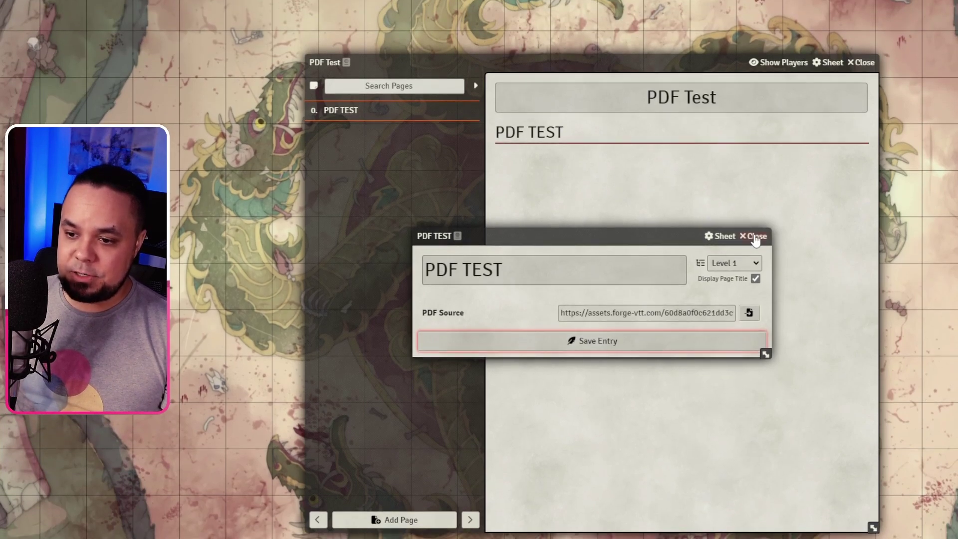
{"action": "left_click", "coordinate": [755, 236]}
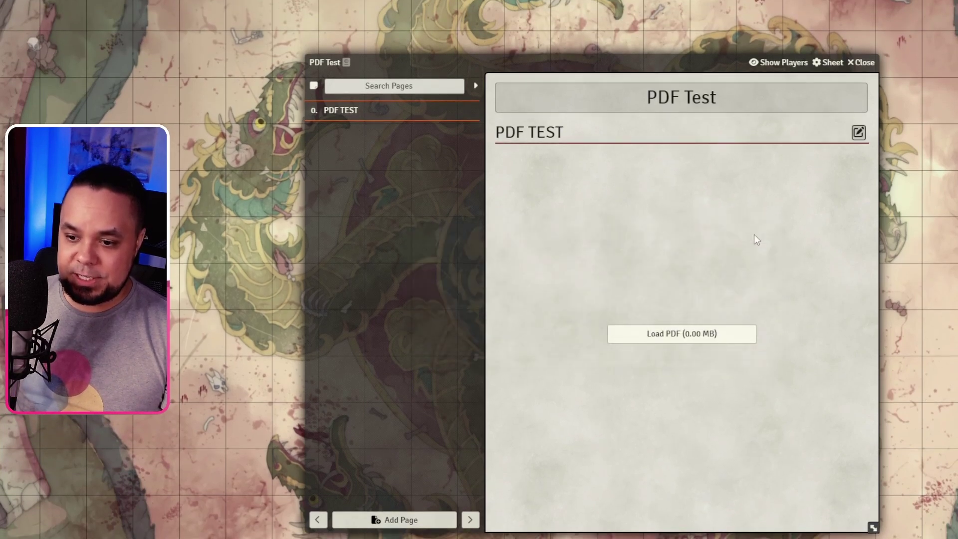
{"action": "left_click", "coordinate": [672, 333]}
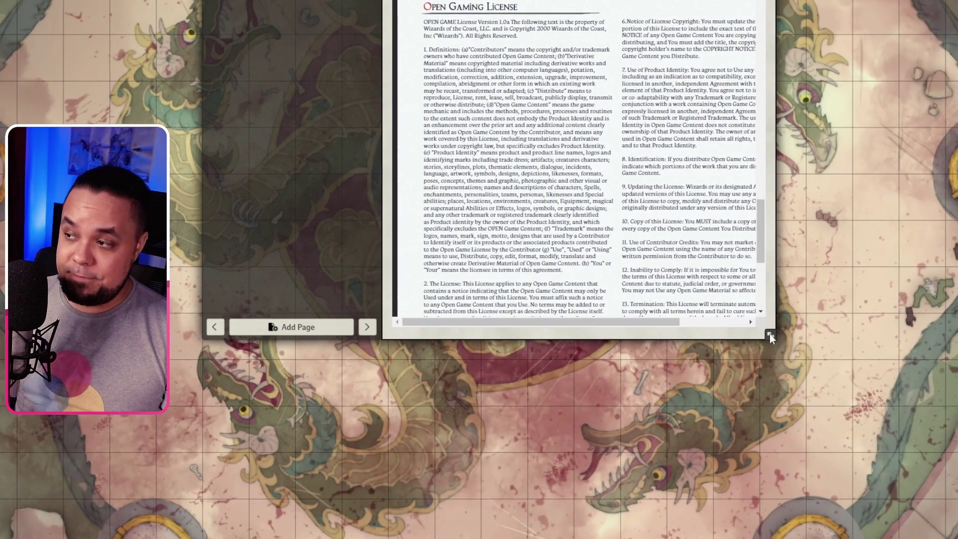
{"action": "left_click_drag", "start_coordinate": [772, 335], "coordinate": [924, 507]}
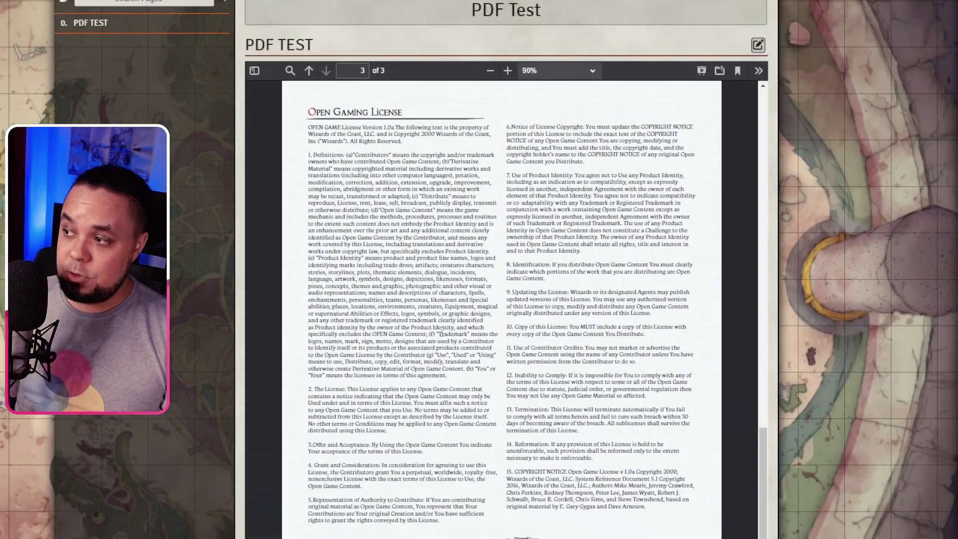
{"action": "scroll", "coordinate": [429, 235], "scroll_direction": "down", "scroll_amount": 1}
{"action": "scroll", "coordinate": [430, 252], "scroll_direction": "up", "scroll_amount": 15}
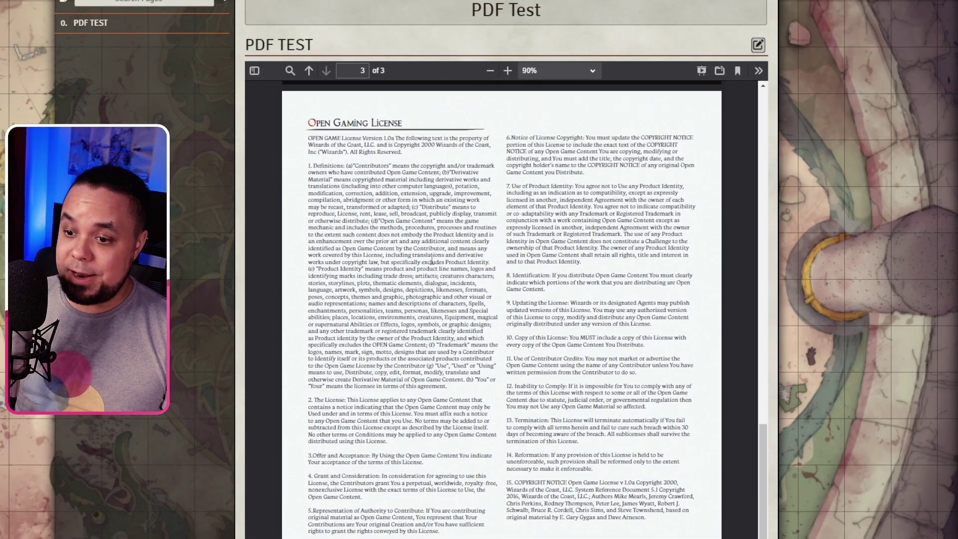
{"action": "scroll", "coordinate": [450, 281], "scroll_direction": "up", "scroll_amount": 5}
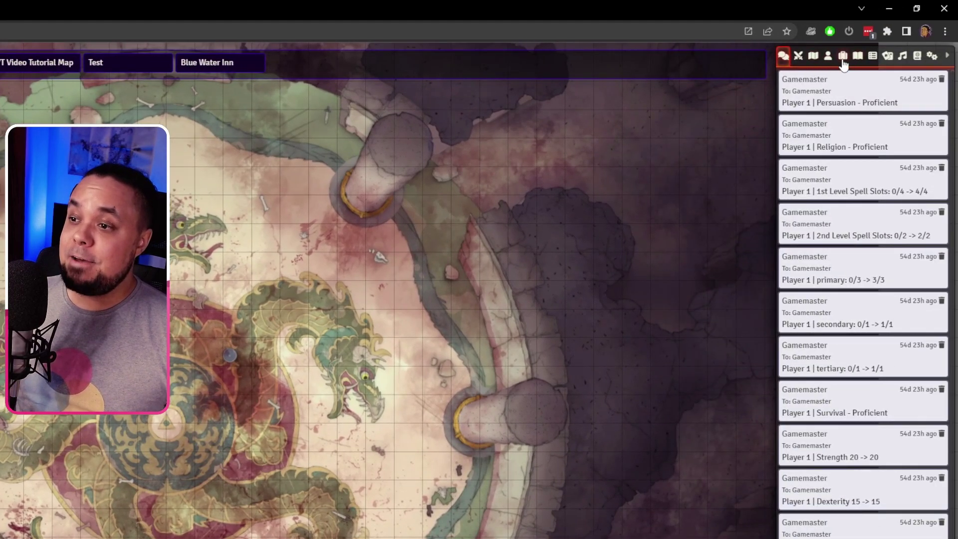
Step: Reopen the PDF Test journal, check The Cycle PDF displays right away, then close it
{"action": "left_click", "coordinate": [857, 55]}
{"action": "left_click", "coordinate": [801, 190]}
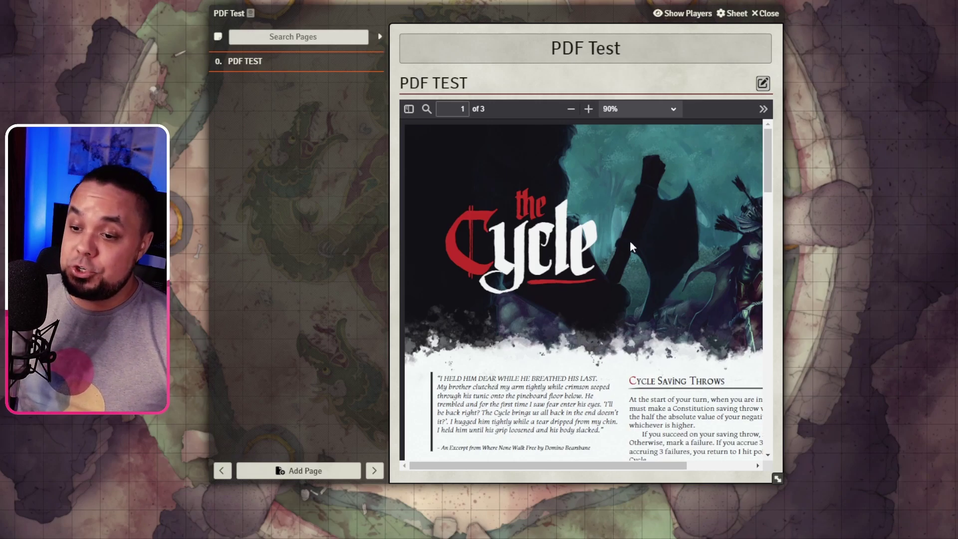
{"action": "scroll", "coordinate": [629, 241], "scroll_direction": "down", "scroll_amount": 5}
{"action": "scroll", "coordinate": [621, 214], "scroll_direction": "up", "scroll_amount": 5}
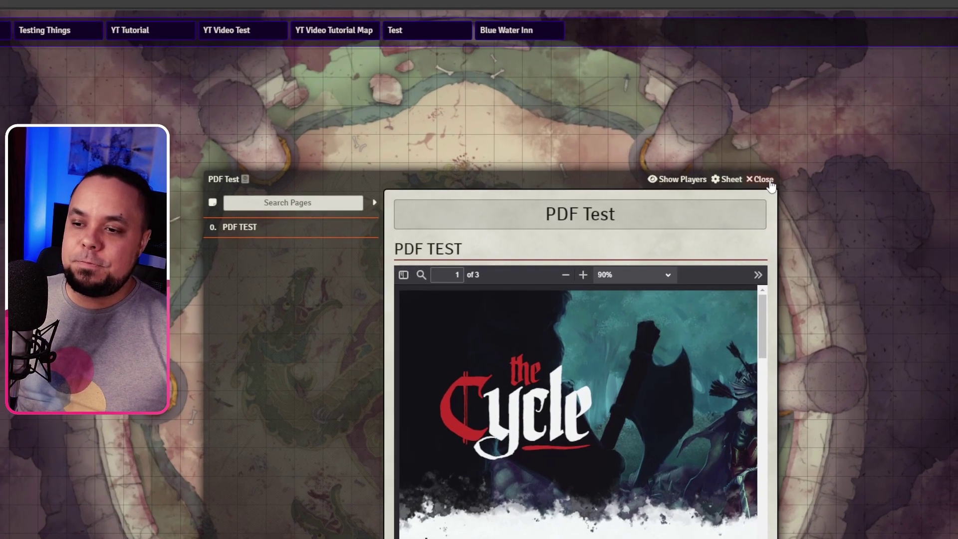
{"action": "left_click", "coordinate": [763, 13]}
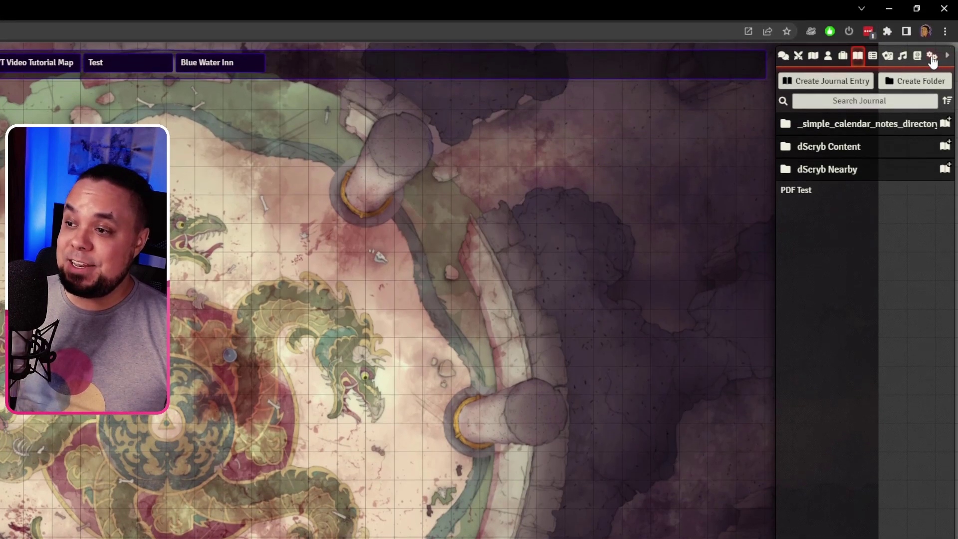
Step: Bring up the PDF Pager module settings and its PDFs for Actor Sheets section
{"action": "left_click", "coordinate": [932, 55]}
{"action": "left_click", "coordinate": [860, 192]}
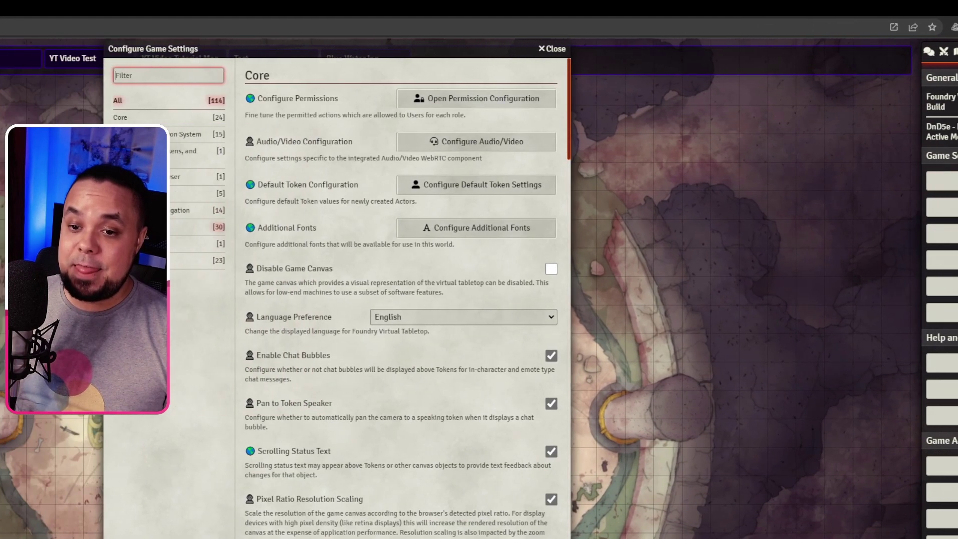
{"action": "left_click", "coordinate": [51, 192]}
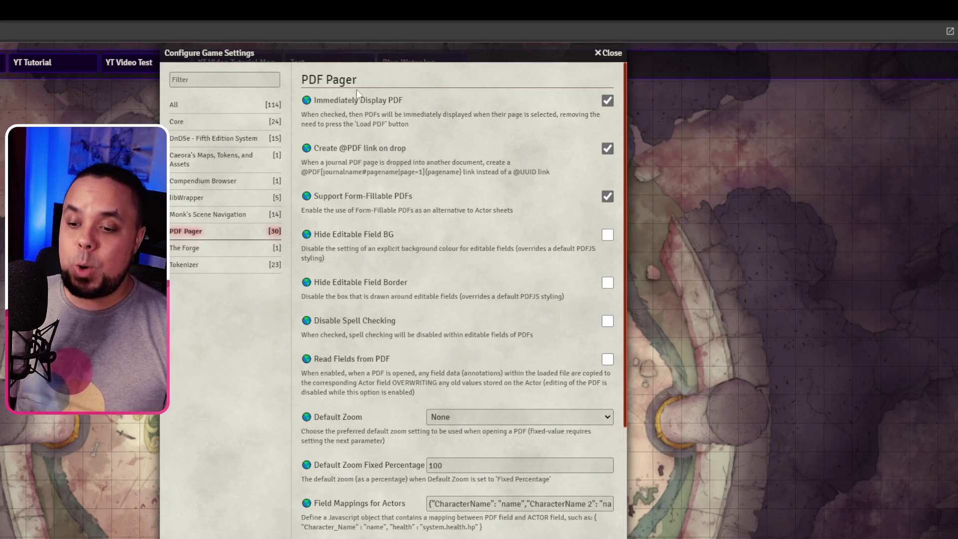
{"action": "scroll", "coordinate": [356, 89], "scroll_direction": "down", "scroll_amount": 6}
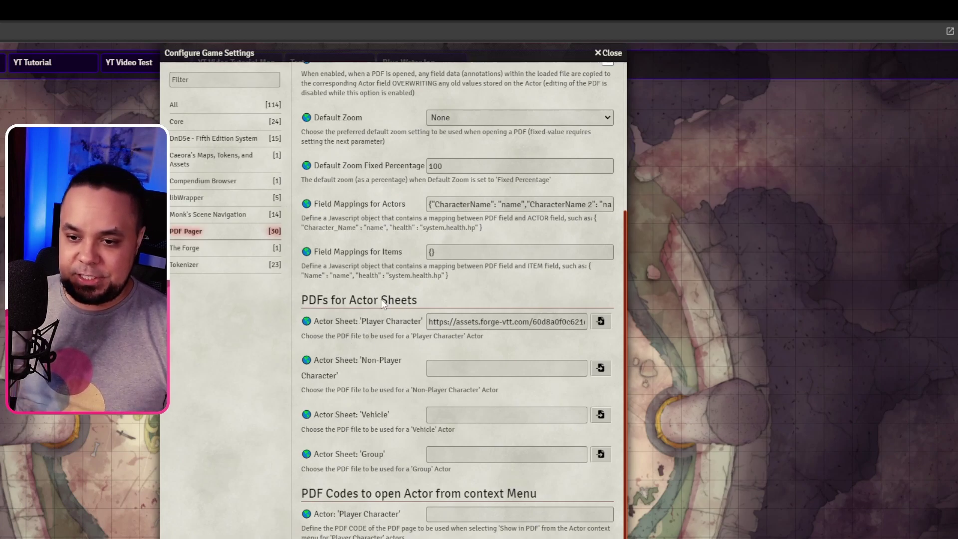
{"action": "mouse_move", "coordinate": [310, 327]}
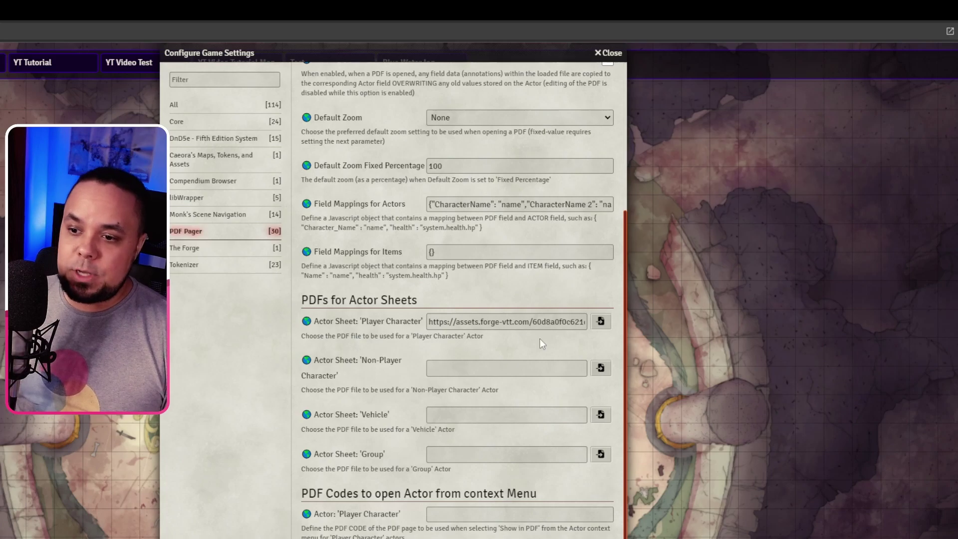
Step: Assign 'Character Sheet - Form Fillable.pdf' to the Player Character actor sheet and save
{"action": "left_click", "coordinate": [600, 321]}
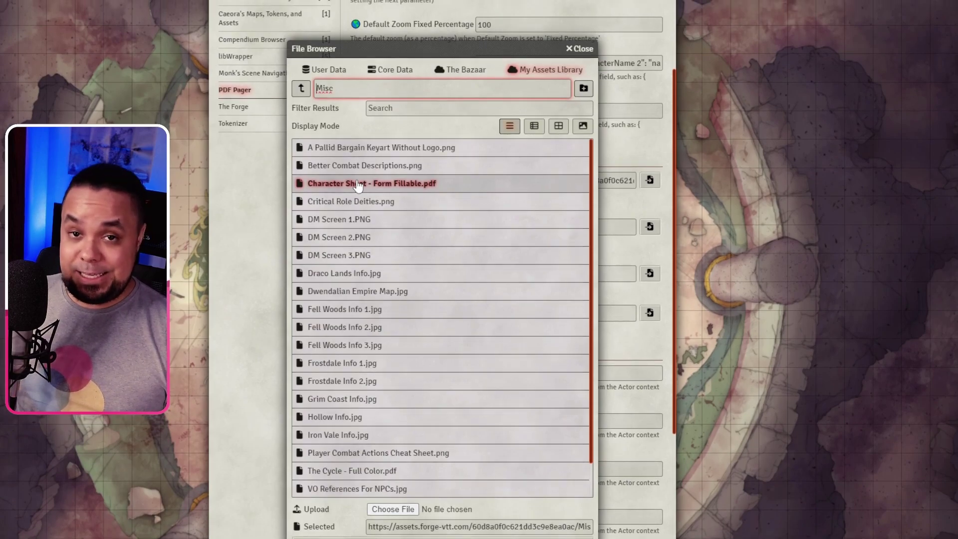
{"action": "left_click", "coordinate": [357, 185]}
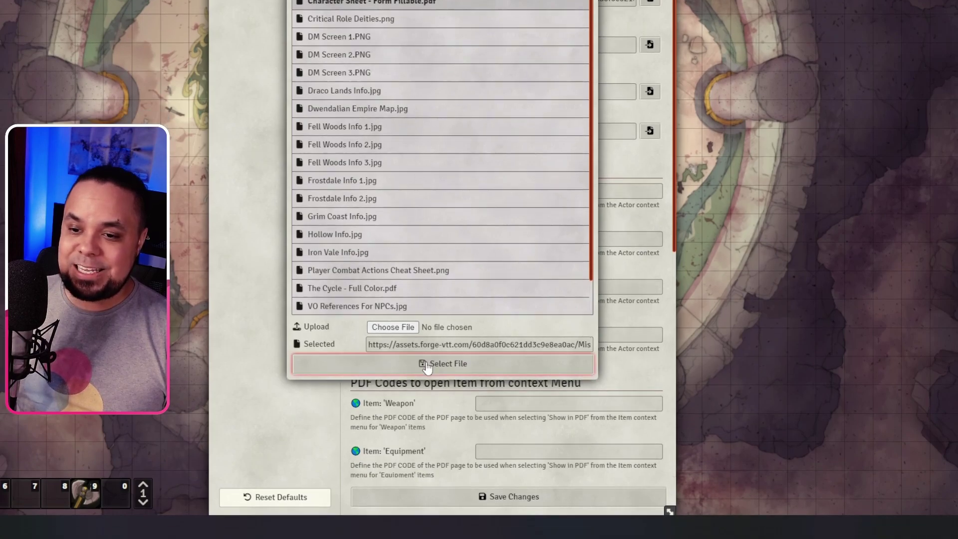
{"action": "left_click", "coordinate": [429, 381]}
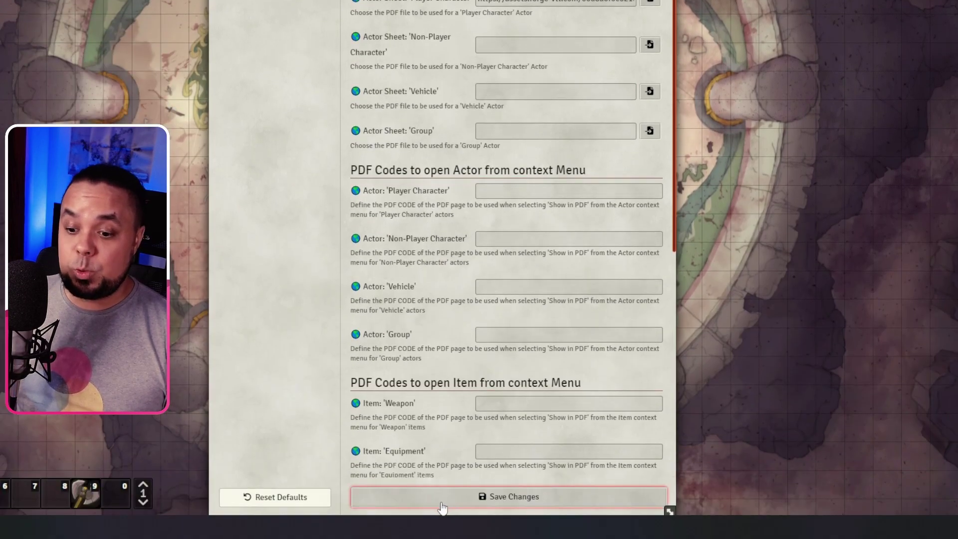
{"action": "left_click", "coordinate": [442, 499]}
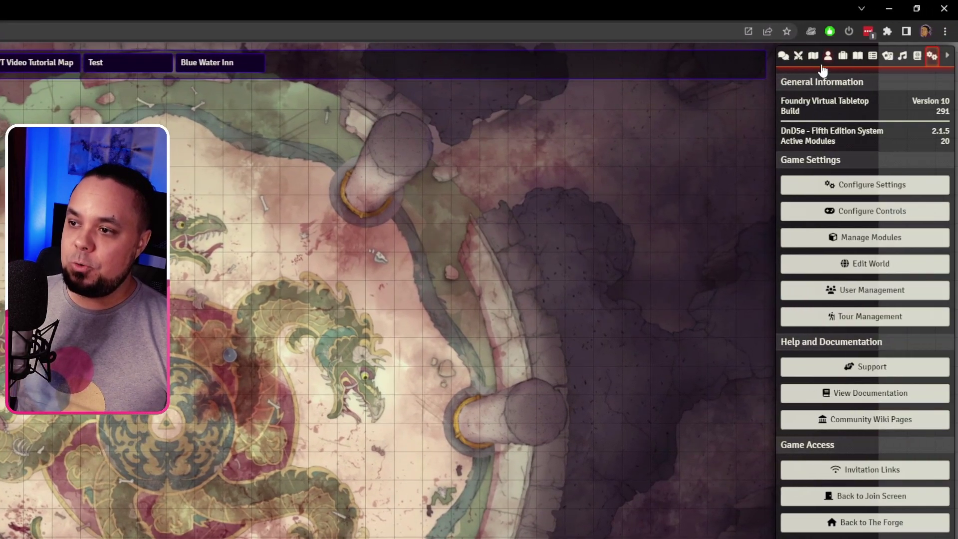
Step: Create a Player Character actor named 'PDF Testerson'
{"action": "left_click", "coordinate": [888, 57]}
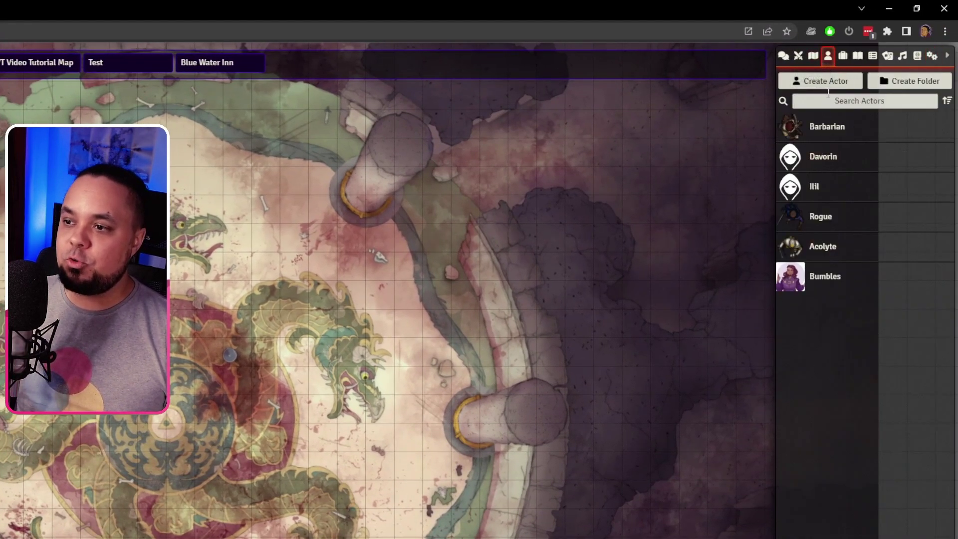
{"action": "left_click", "coordinate": [826, 81]}
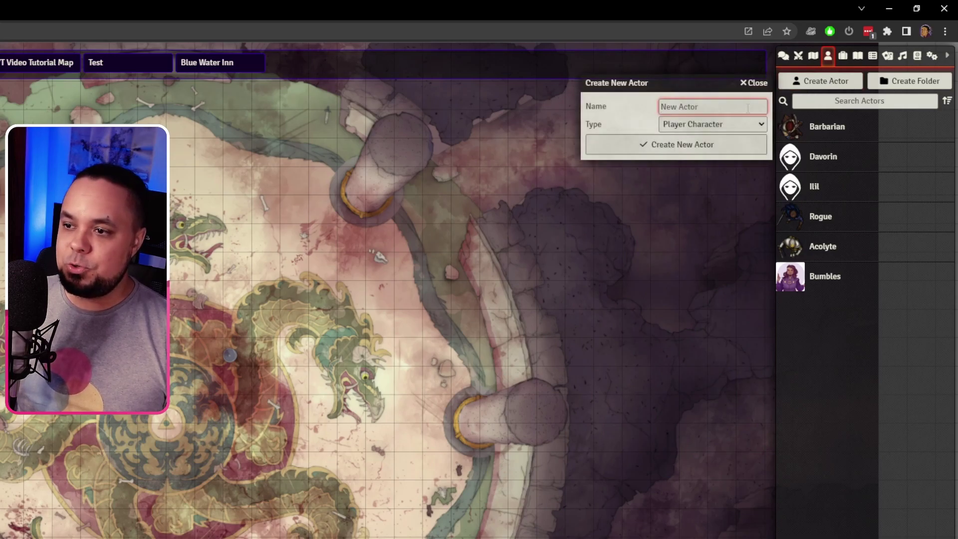
{"action": "type", "text": "PDF Testerson"}
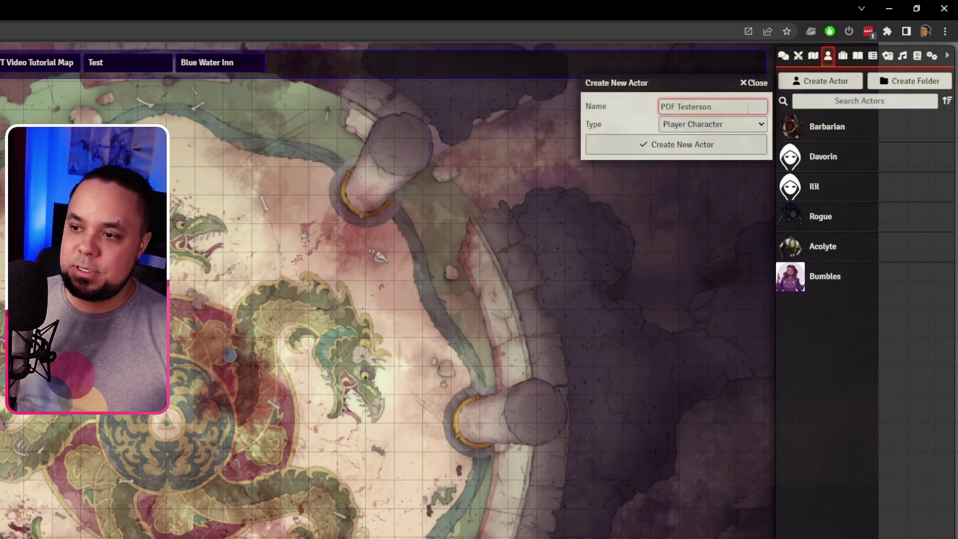
{"action": "left_click", "coordinate": [680, 123]}
{"action": "left_click", "coordinate": [672, 126]}
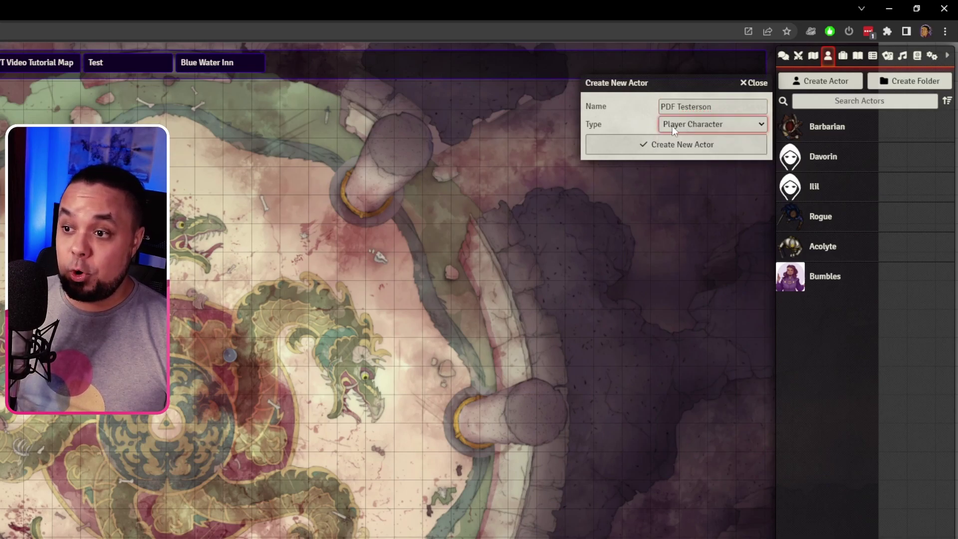
{"action": "left_click", "coordinate": [701, 145]}
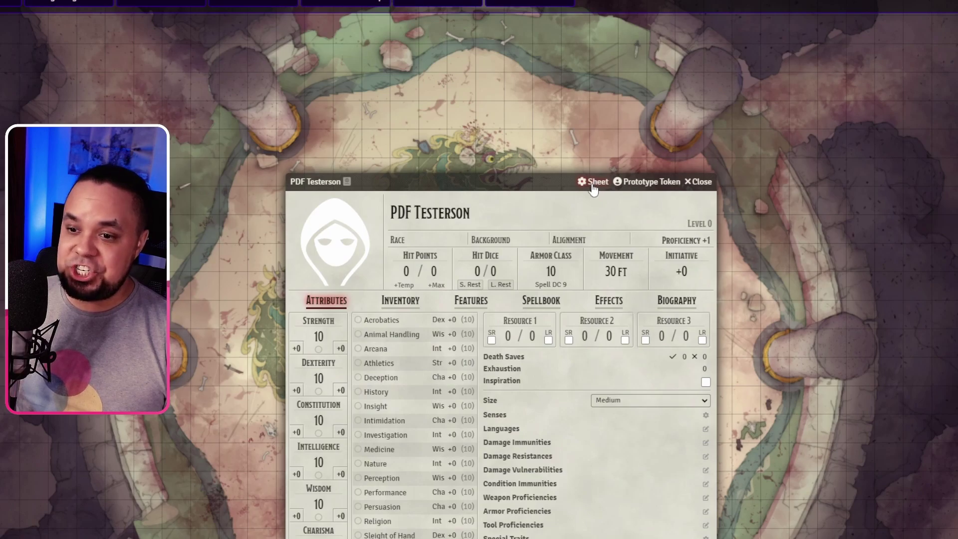
Step: Switch PDF Testerson to the PDF Sheet and reposition and enlarge the sheet window
{"action": "left_click", "coordinate": [593, 186]}
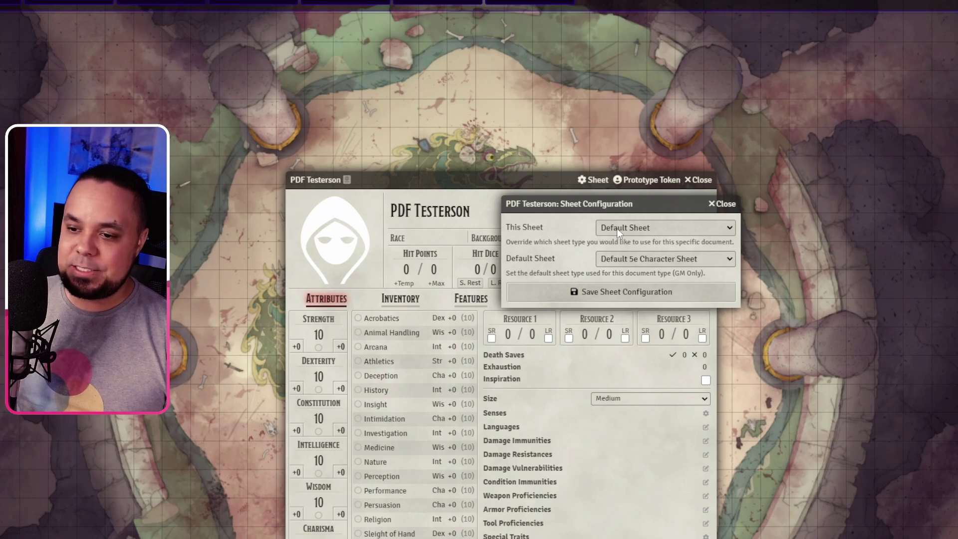
{"action": "left_click", "coordinate": [617, 229]}
{"action": "left_click", "coordinate": [616, 262]}
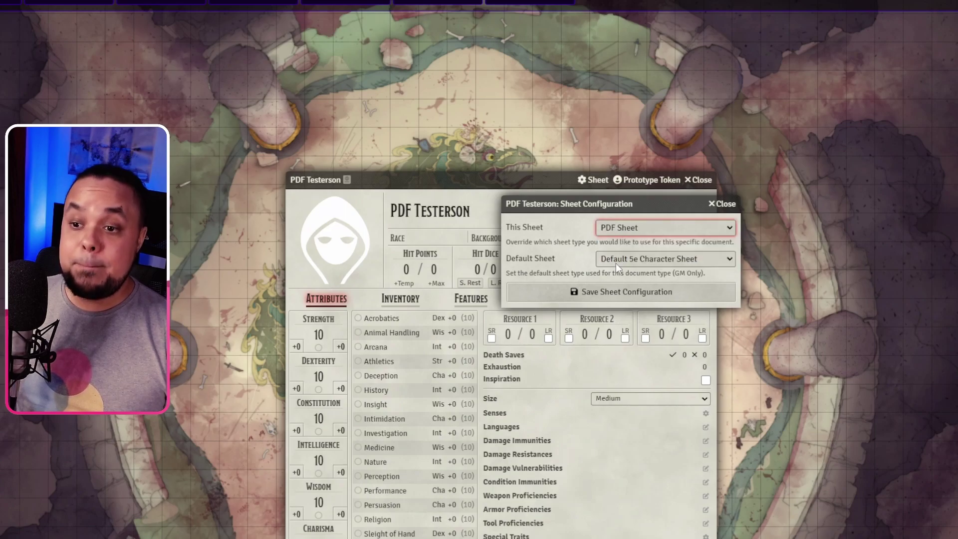
{"action": "left_click", "coordinate": [611, 294]}
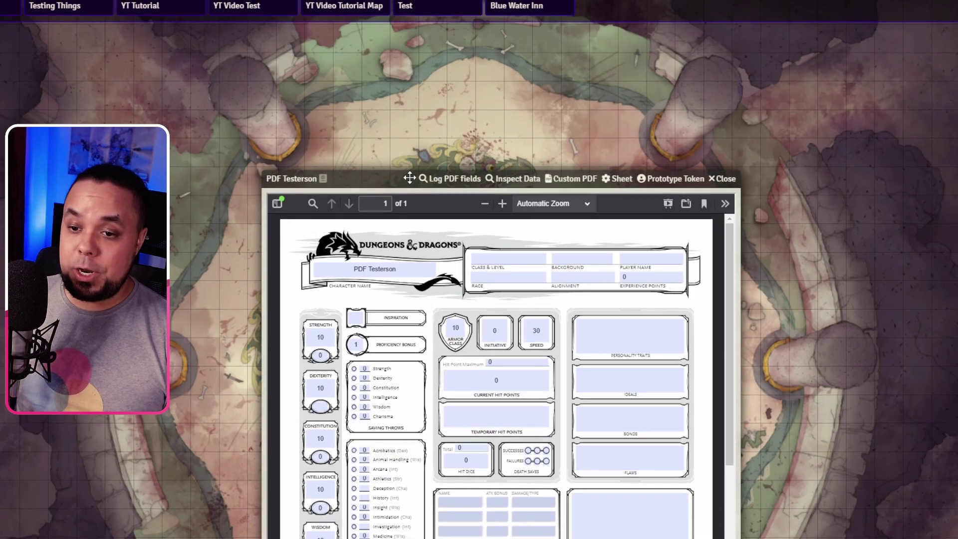
{"action": "left_click_drag", "start_coordinate": [409, 179], "coordinate": [375, 79]}
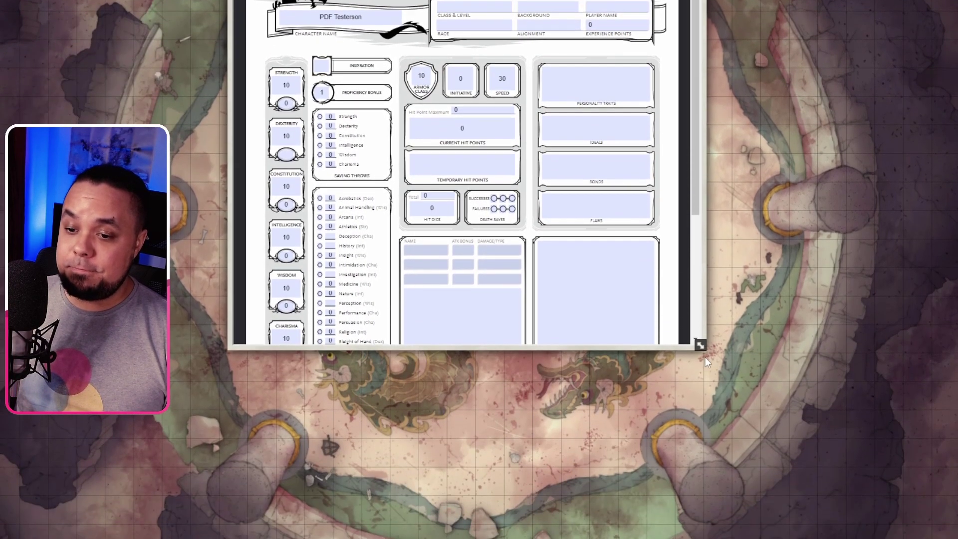
{"action": "left_click_drag", "start_coordinate": [700, 436], "coordinate": [769, 435]}
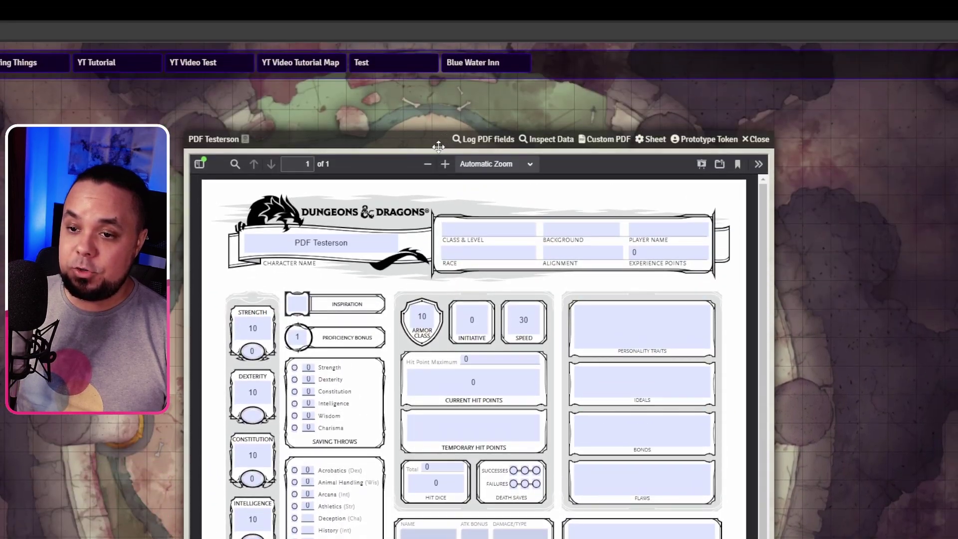
{"action": "left_click_drag", "start_coordinate": [432, 144], "coordinate": [429, 111]}
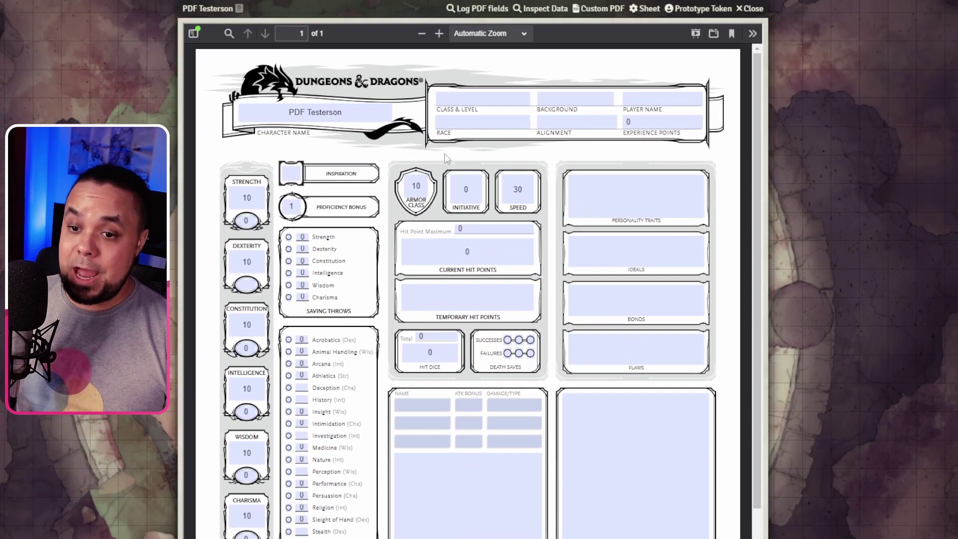
Step: Fill in Class & Level 'Barbarian 1', Race 'Elf', and Strength 14
{"action": "left_click", "coordinate": [475, 192]}
{"action": "type", "text": "B"}
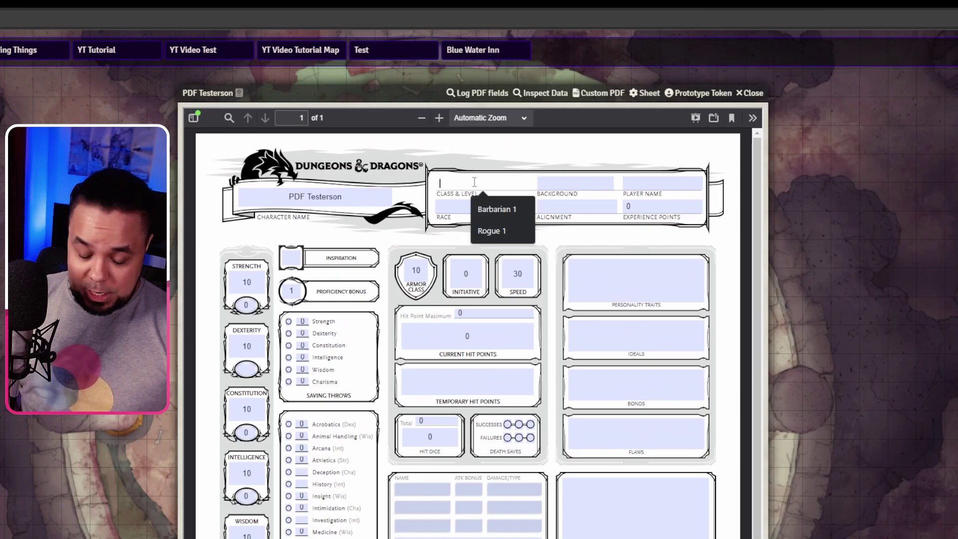
{"action": "type", "text": "arbarian 1"}
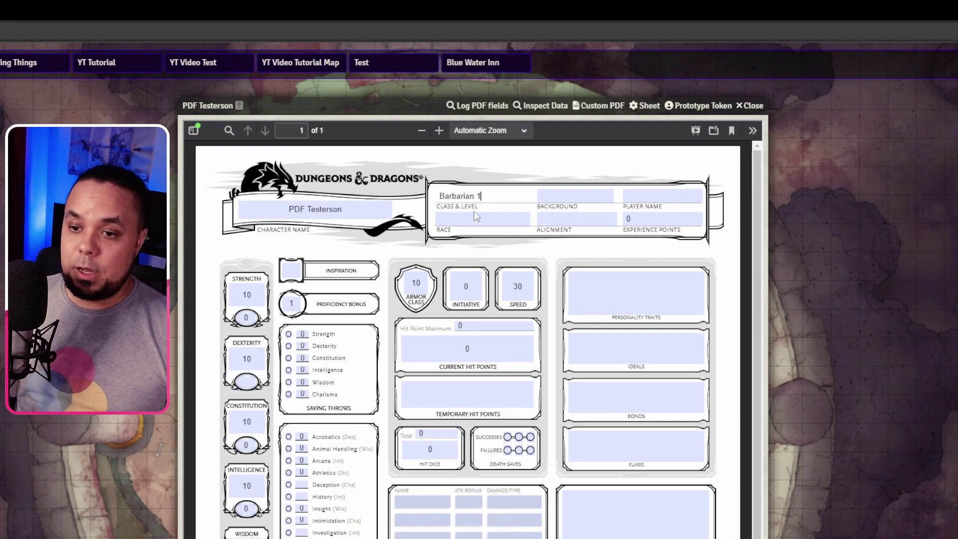
{"action": "left_click", "coordinate": [476, 209]}
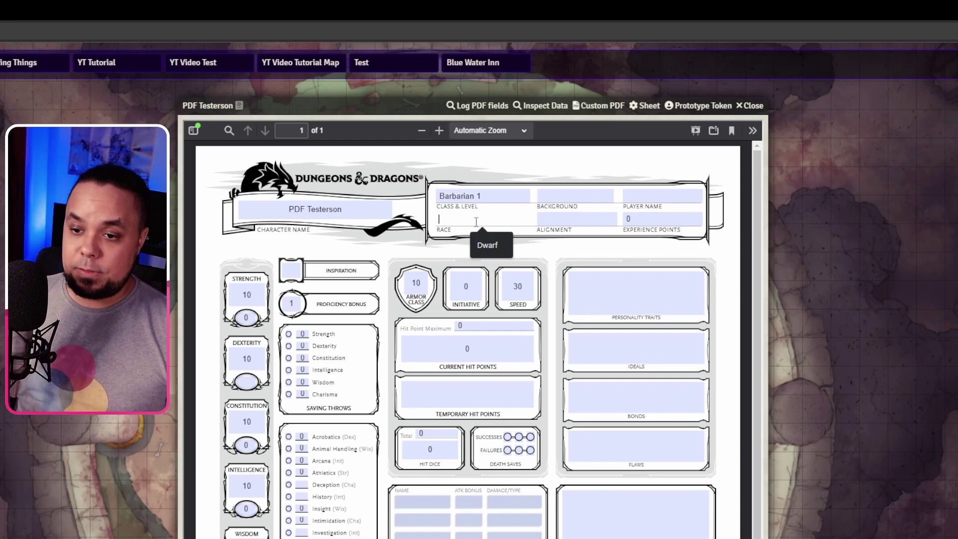
{"action": "type", "text": "Elf"}
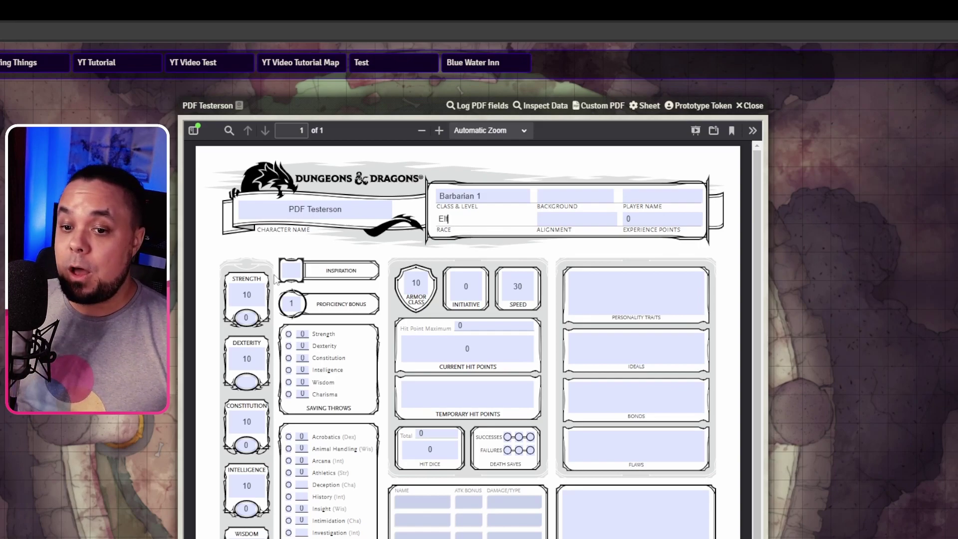
{"action": "left_click", "coordinate": [258, 294]}
{"action": "key", "text": "BackSpace"}
{"action": "key", "text": "BackSpace"}
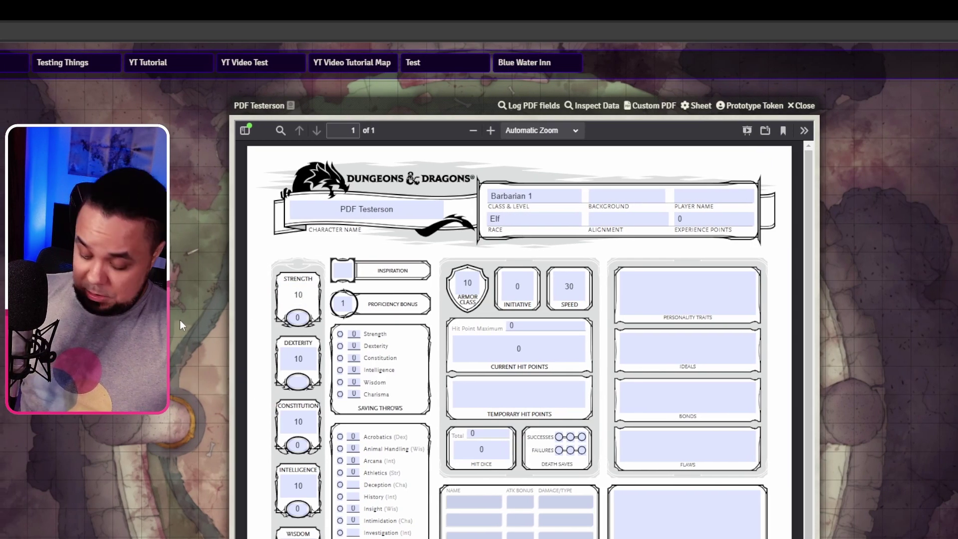
{"action": "type", "text": "14"}
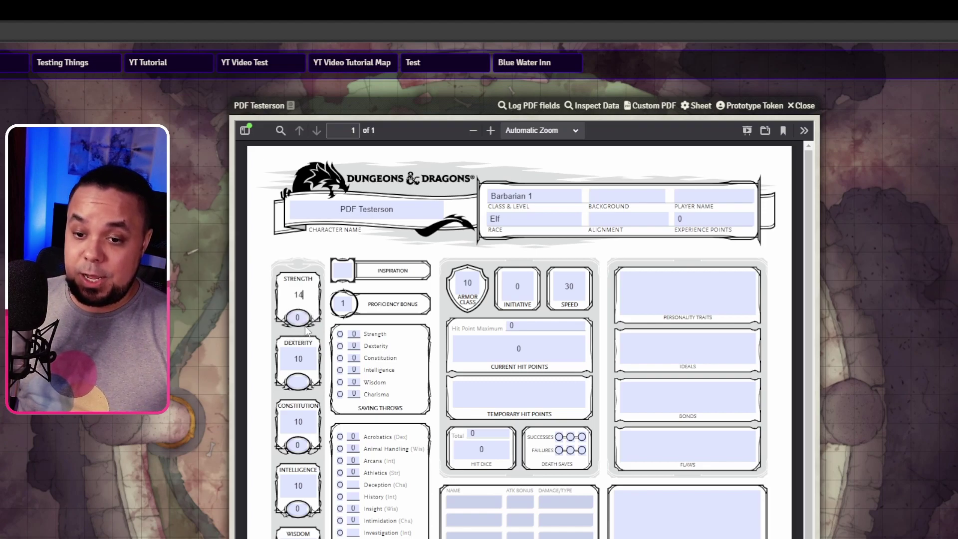
{"action": "key", "text": "Tab"}
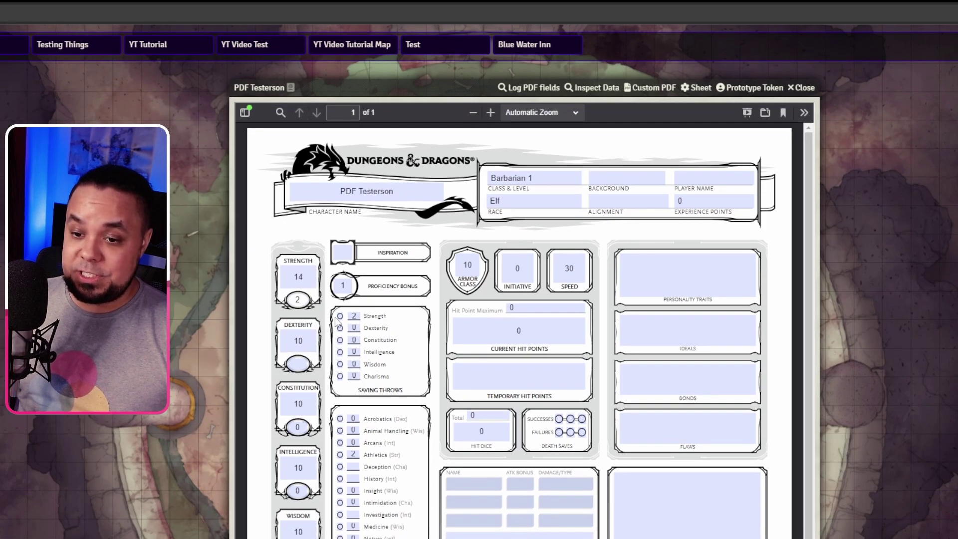
{"action": "left_click", "coordinate": [352, 329]}
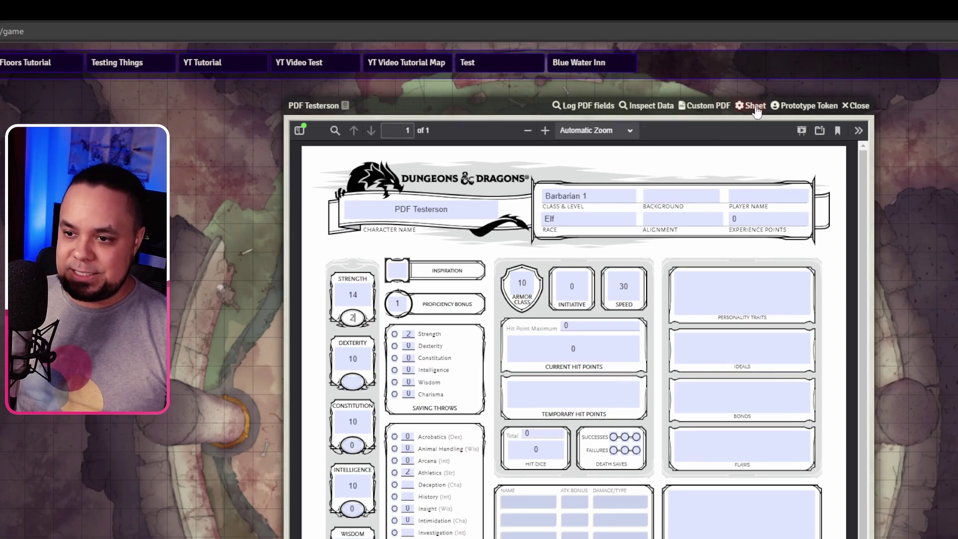
Step: Change PDF Testerson's sheet to the Default 5e Character Sheet and save the configuration
{"action": "left_click", "coordinate": [755, 106]}
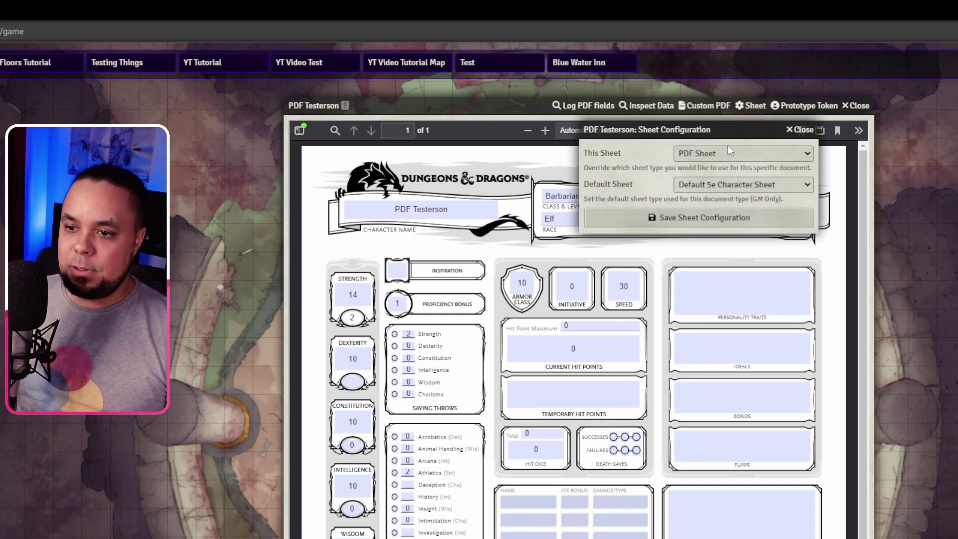
{"action": "left_click", "coordinate": [726, 148]}
{"action": "key", "text": "Escape"}
{"action": "key", "text": "Up"}
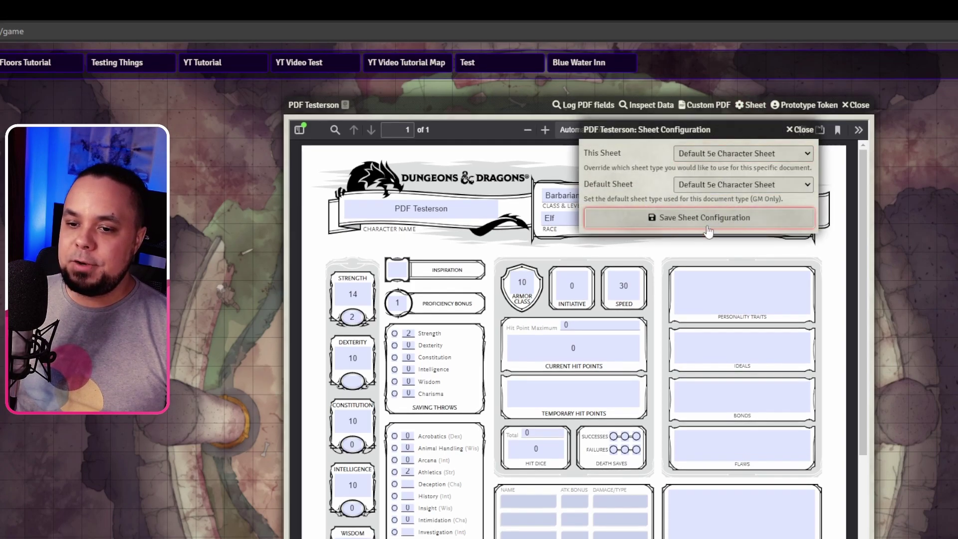
{"action": "left_click", "coordinate": [698, 218]}
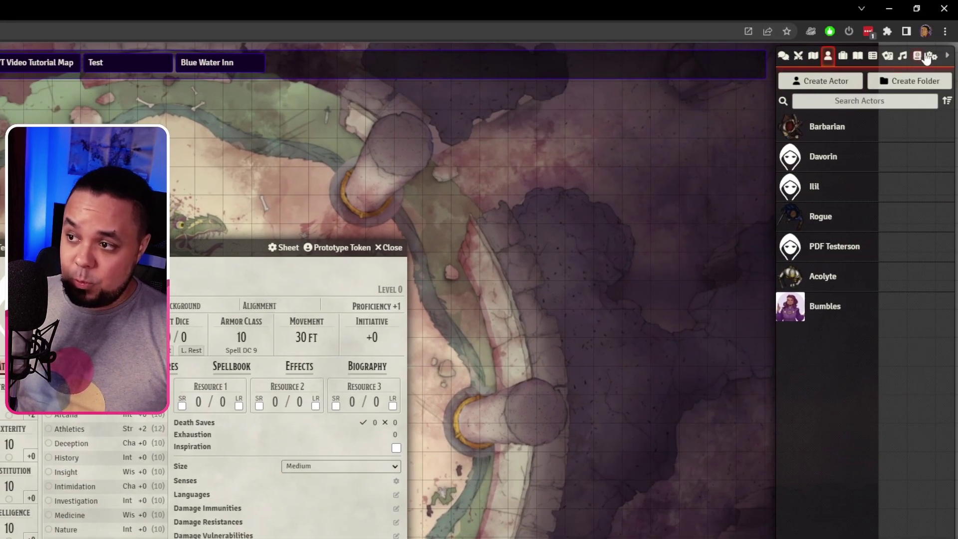
Step: Open the full game settings window and scroll to the Field Mappings for Actors value
{"action": "left_click", "coordinate": [931, 55]}
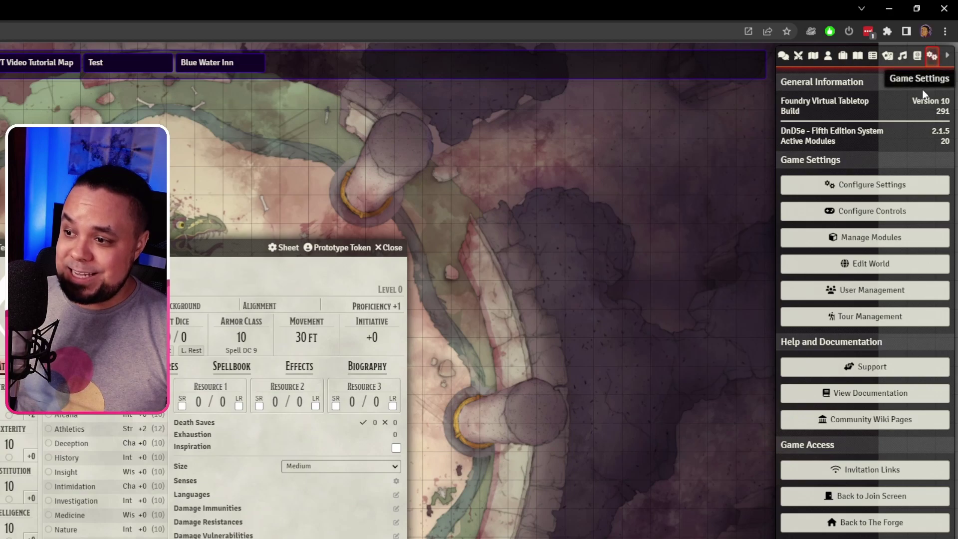
{"action": "left_click", "coordinate": [844, 196]}
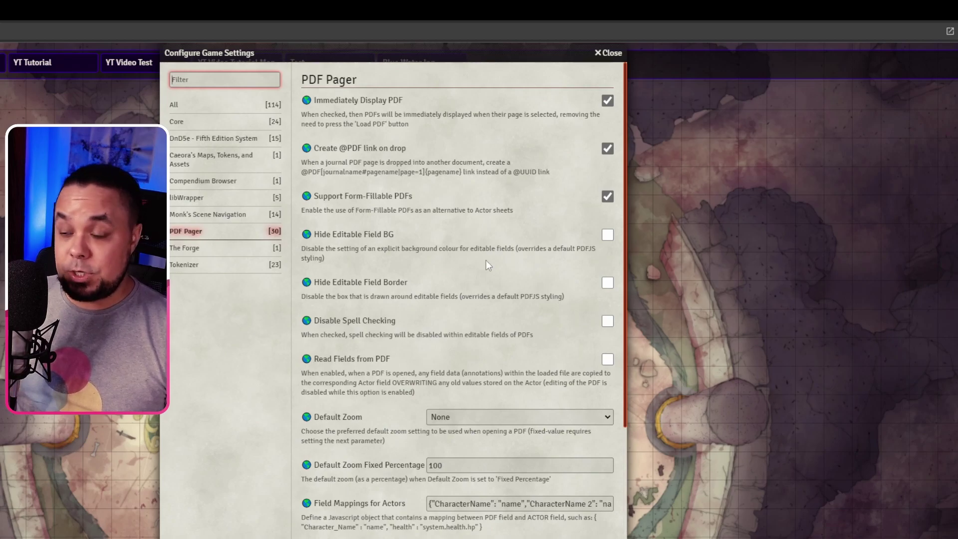
{"action": "scroll", "coordinate": [454, 200], "scroll_direction": "down", "scroll_amount": 3}
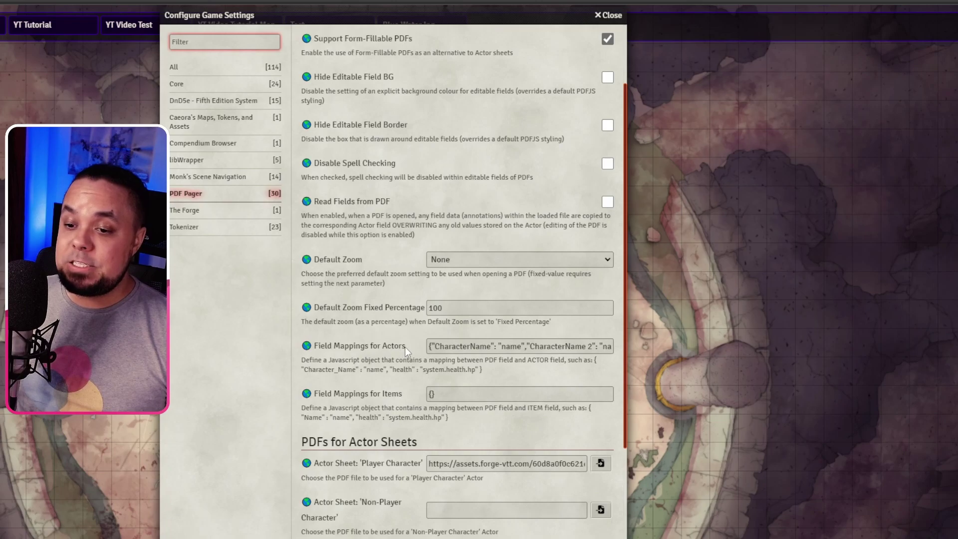
{"action": "left_click", "coordinate": [457, 345]}
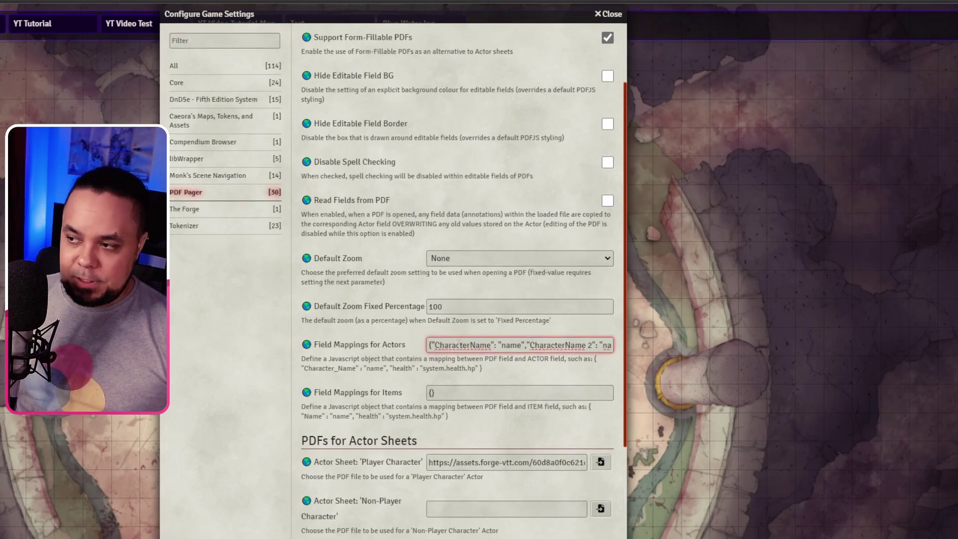
Step: Select all the Field Mappings for Actors text, then launch Notepad++ from the Start menu
{"action": "key", "text": "ctrl+a"}
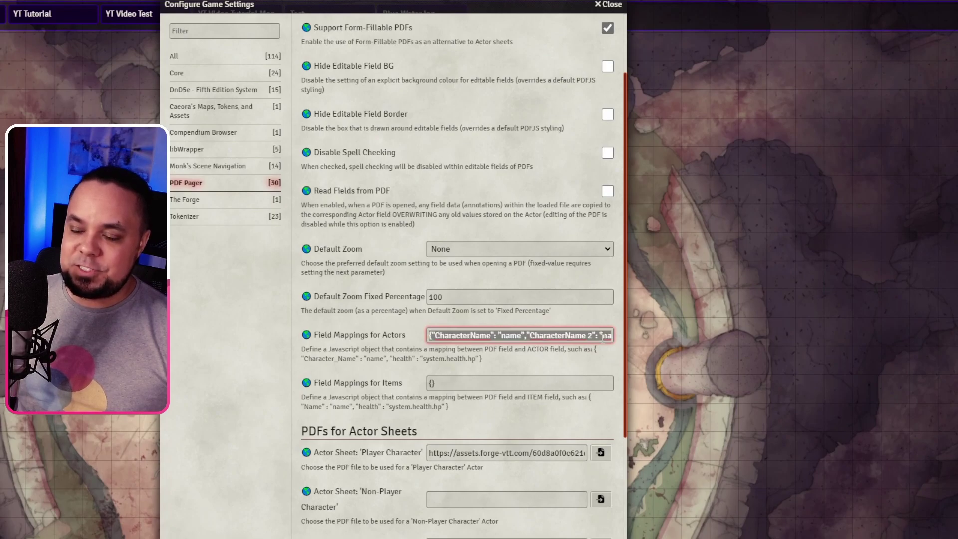
{"action": "left_click", "coordinate": [535, 334]}
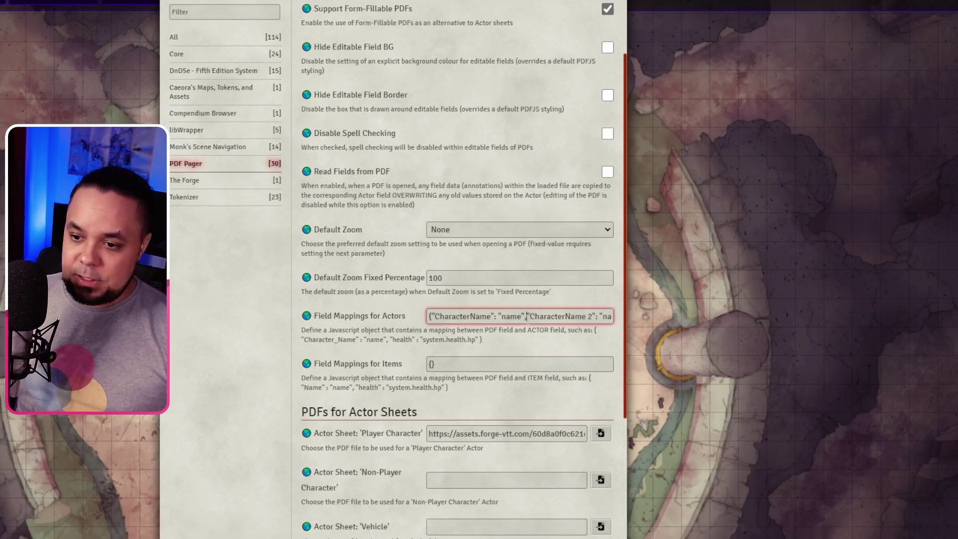
{"action": "key", "text": "ctrl+a"}
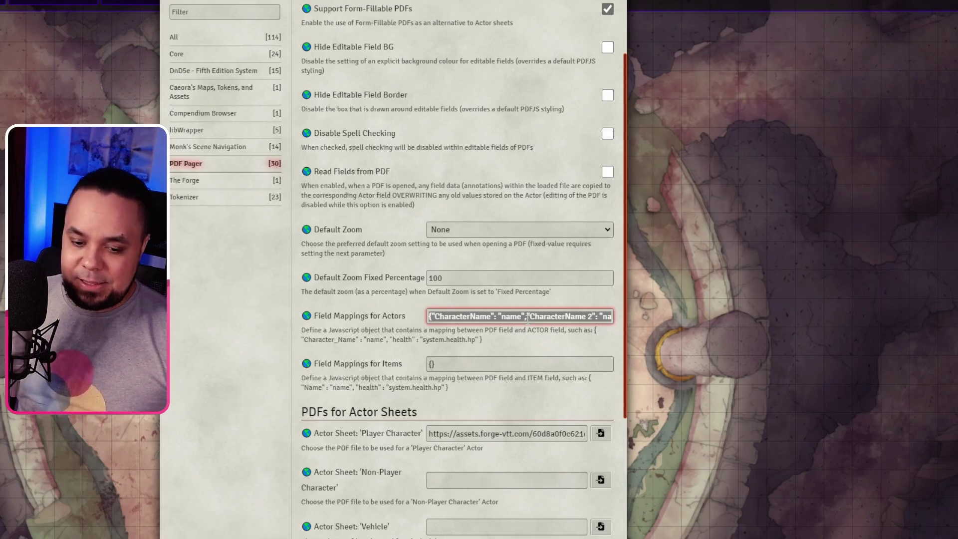
{"action": "key", "text": "super"}
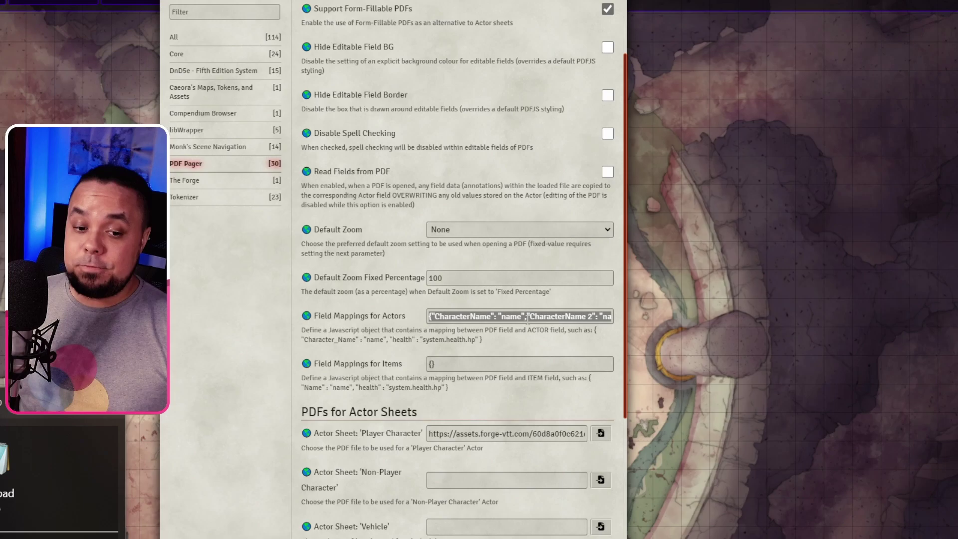
{"action": "key", "text": "Return"}
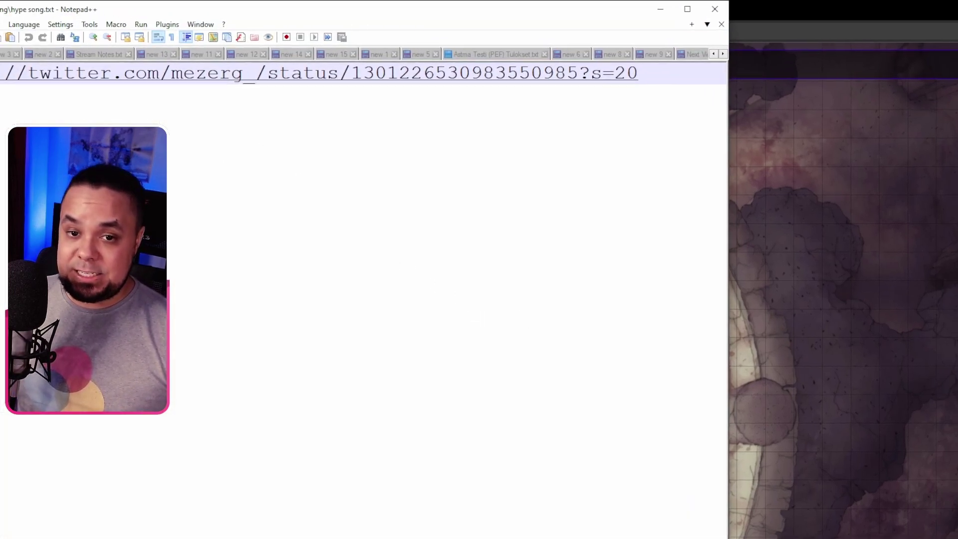
Step: Paste the actor field-mapping JSON into a new blank document and inspect entries like STR
{"action": "left_click", "coordinate": [175, 38]}
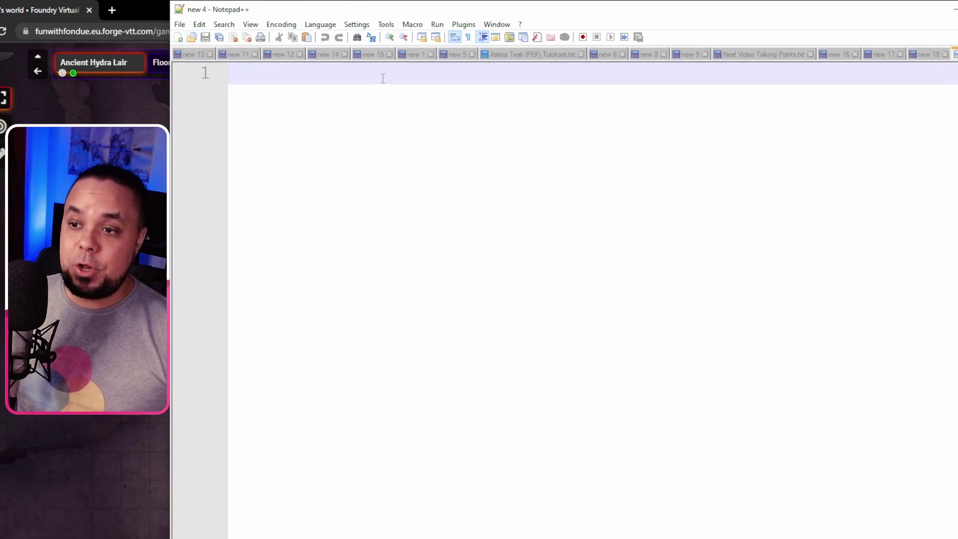
{"action": "key", "text": "ctrl+v"}
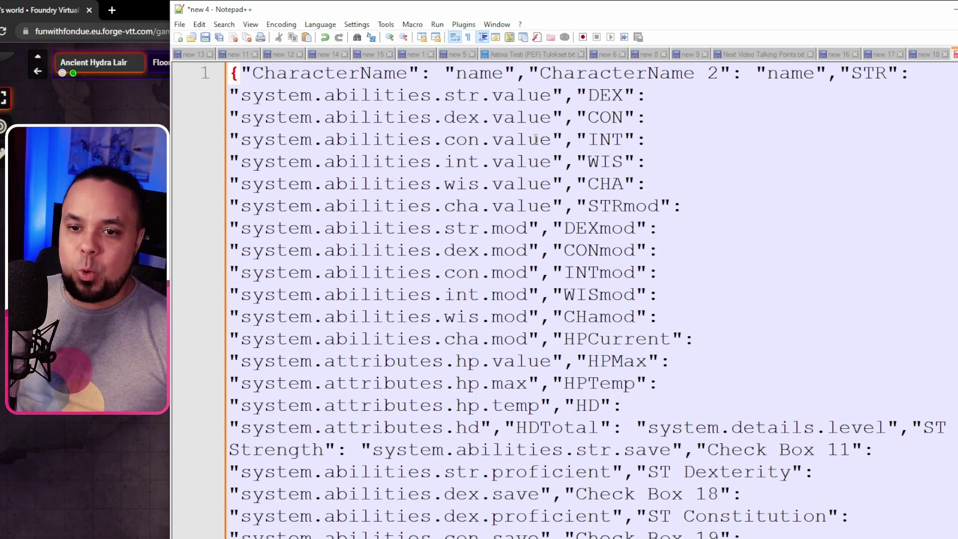
{"action": "left_click_drag", "start_coordinate": [241, 95], "coordinate": [552, 95]}
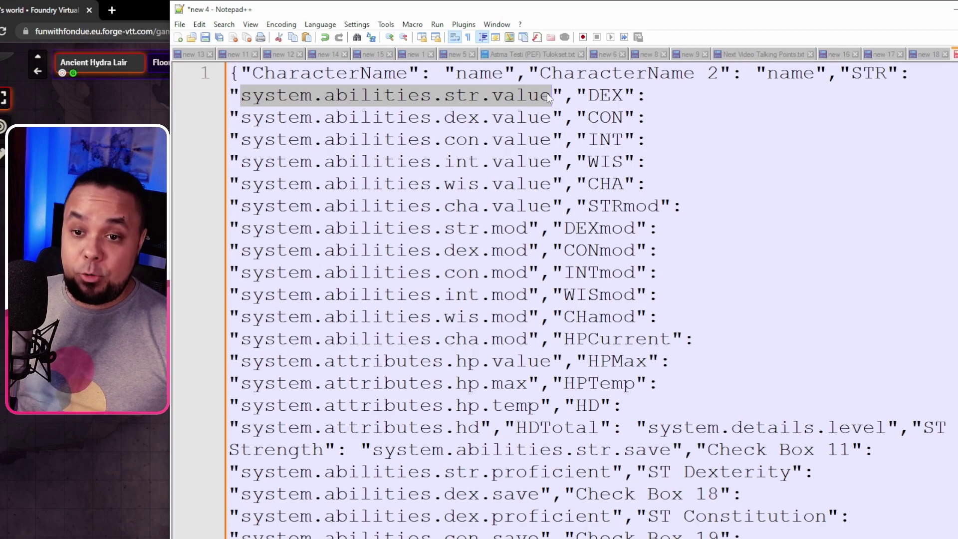
{"action": "left_click", "coordinate": [839, 73]}
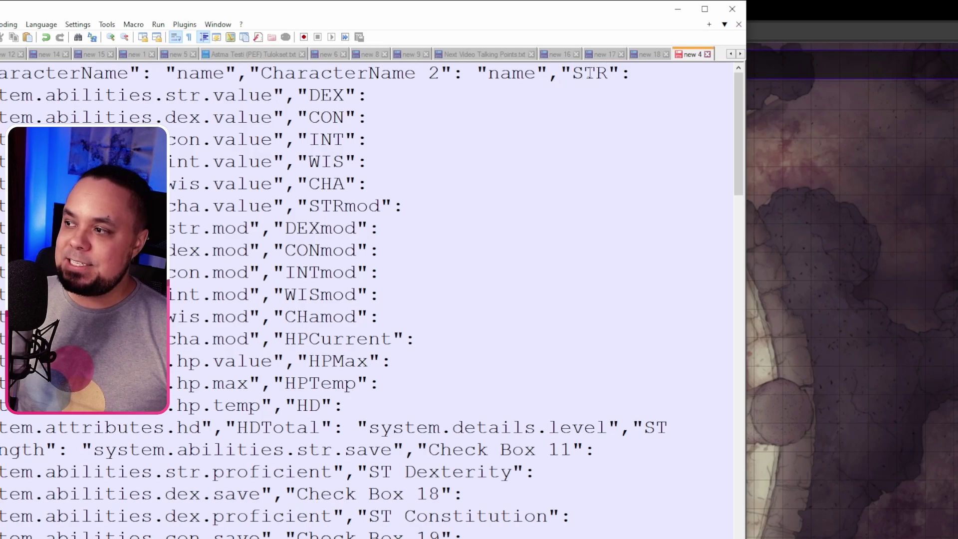
{"action": "left_click_drag", "start_coordinate": [578, 74], "coordinate": [605, 74]}
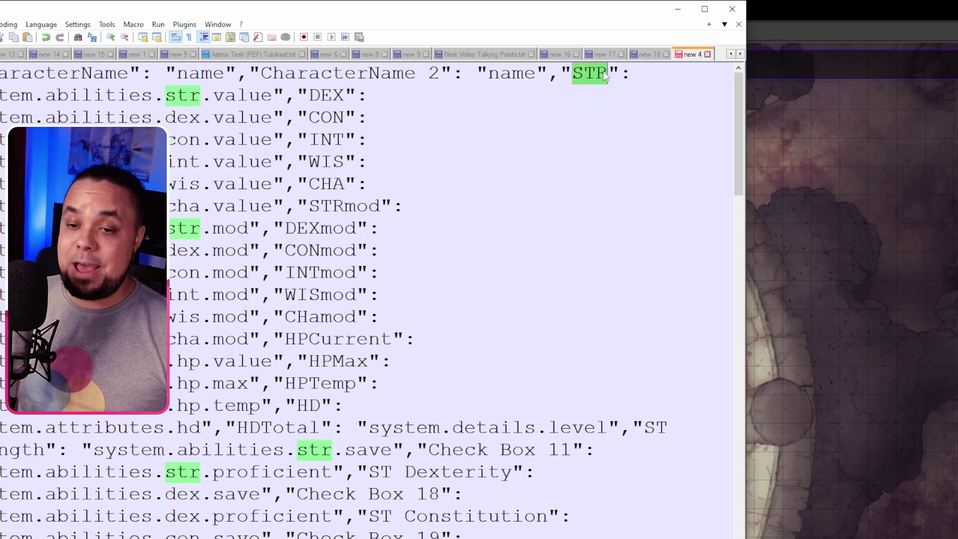
{"action": "left_click", "coordinate": [625, 74]}
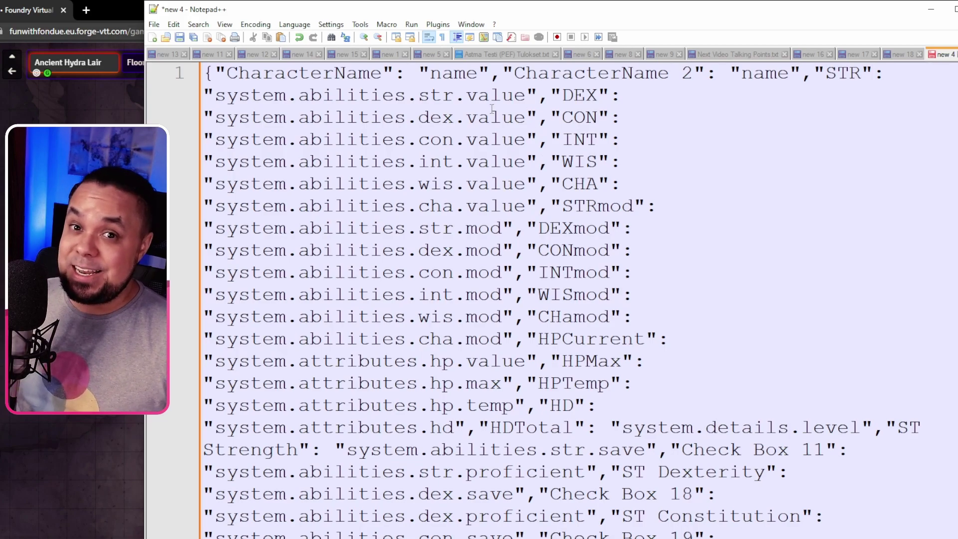
Step: Change ST Strength from Check Box 11 to Check Box 17, then select the whole mapping
{"action": "scroll", "coordinate": [492, 109], "scroll_direction": "down", "scroll_amount": 15}
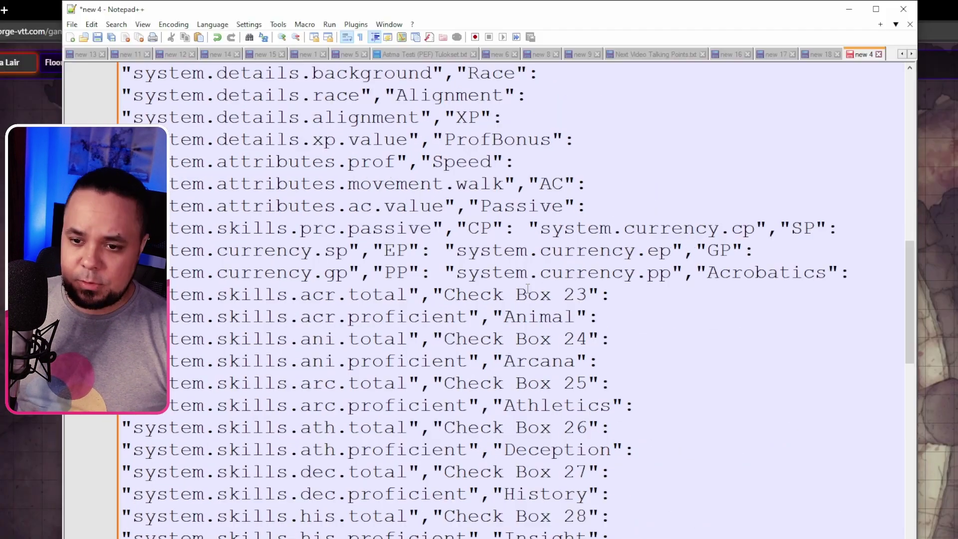
{"action": "scroll", "coordinate": [569, 272], "scroll_direction": "down", "scroll_amount": 8}
{"action": "scroll", "coordinate": [509, 432], "scroll_direction": "up", "scroll_amount": 20}
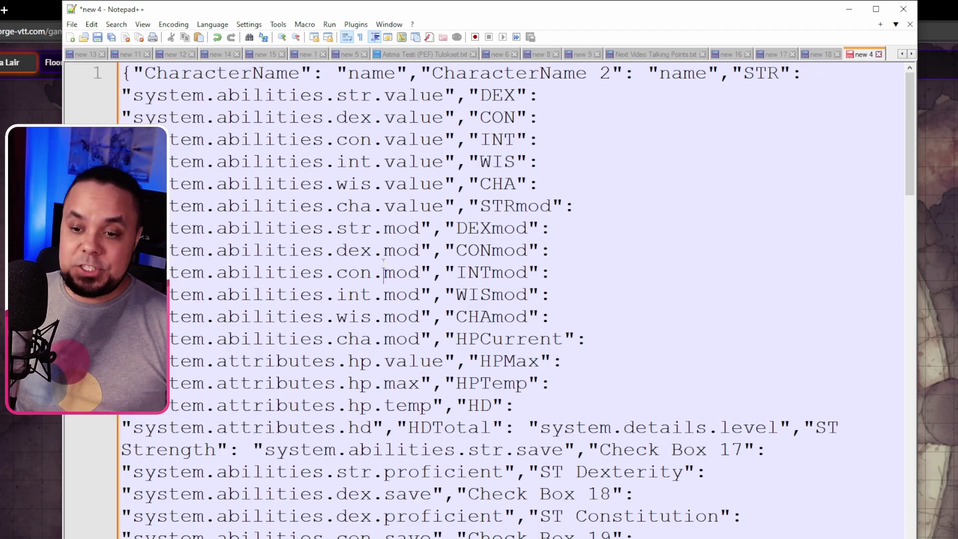
{"action": "key", "text": "ctrl+a"}
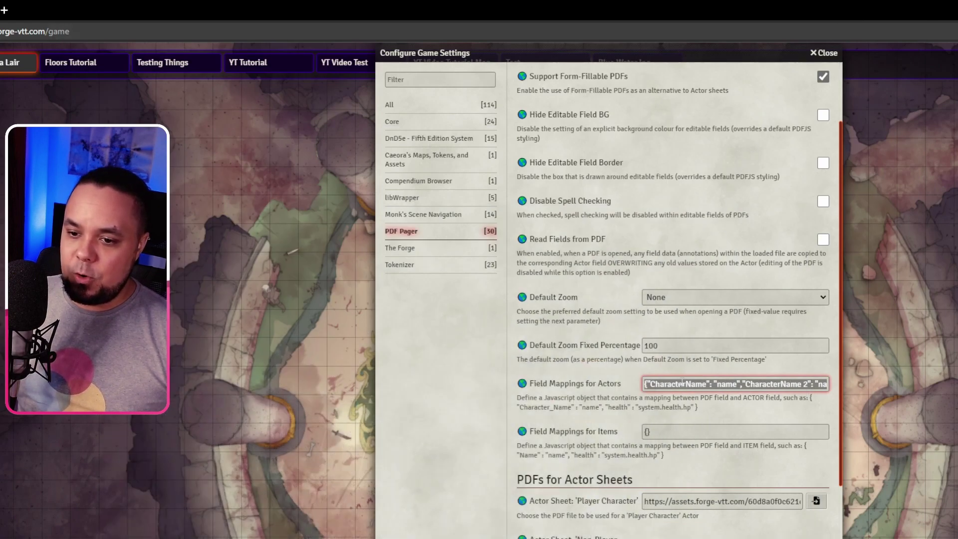
Step: Paste the corrected JSON into Field Mappings for Actors and save the settings
{"action": "left_click", "coordinate": [682, 384]}
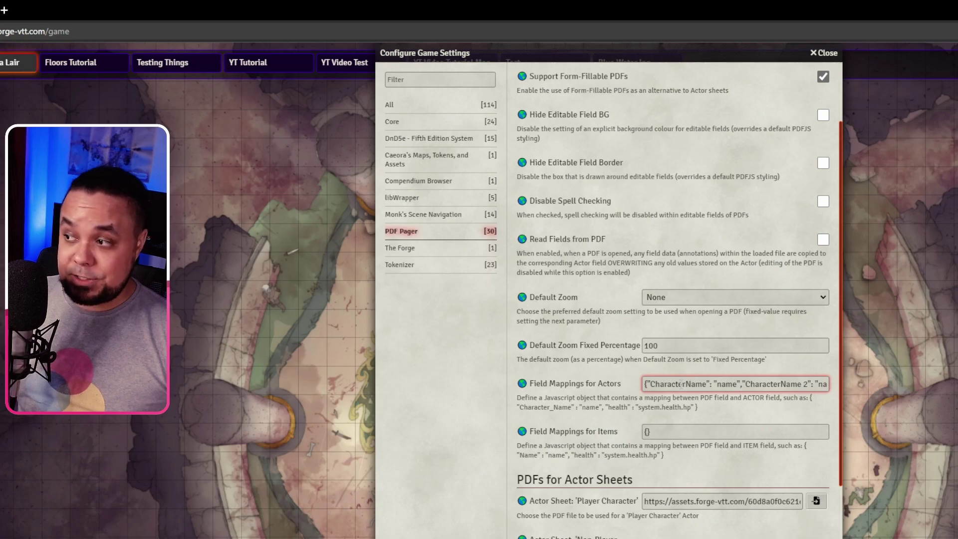
{"action": "key", "text": "End"}
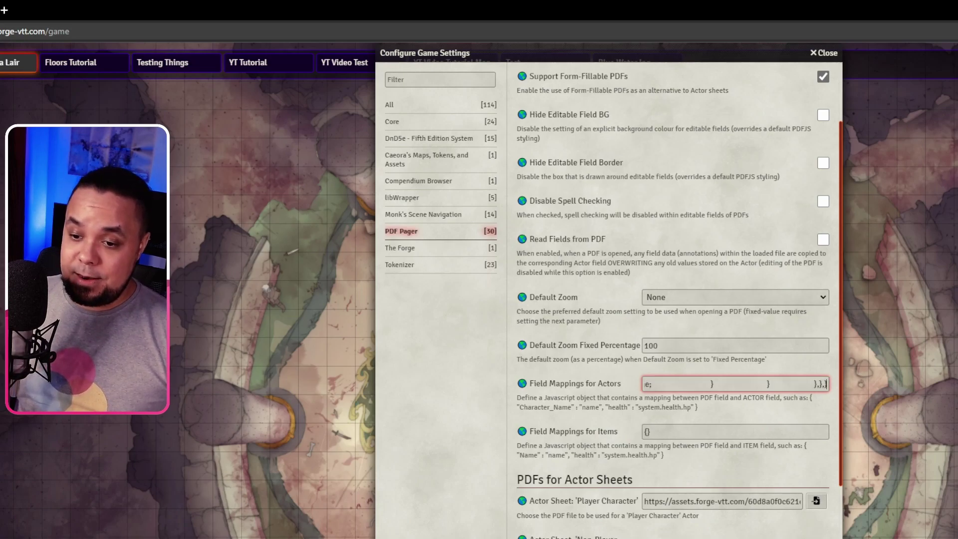
{"action": "key", "text": "Return"}
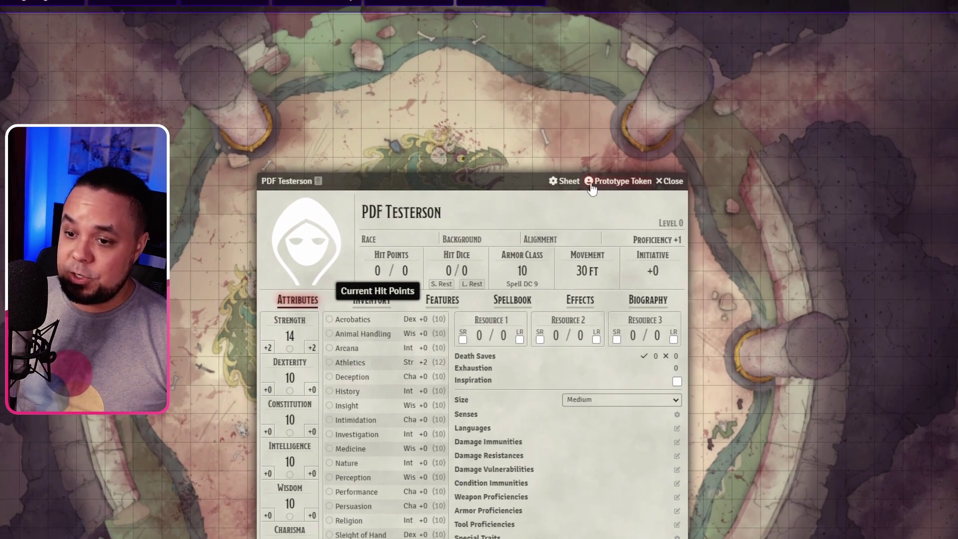
Step: Switch PDF Testerson's sheet type to PDF Sheet and save the sheet configuration
{"action": "left_click", "coordinate": [566, 181]}
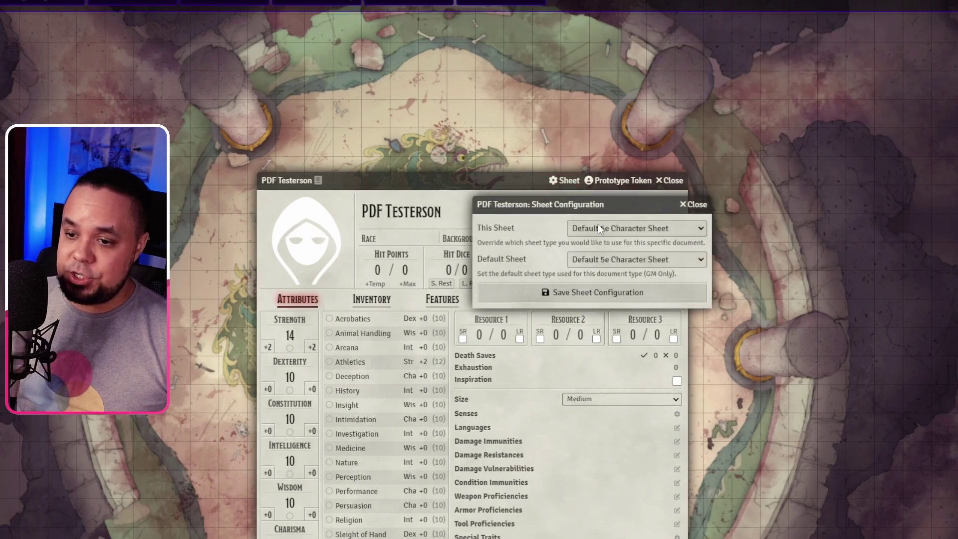
{"action": "left_click", "coordinate": [599, 224]}
{"action": "left_click", "coordinate": [594, 263]}
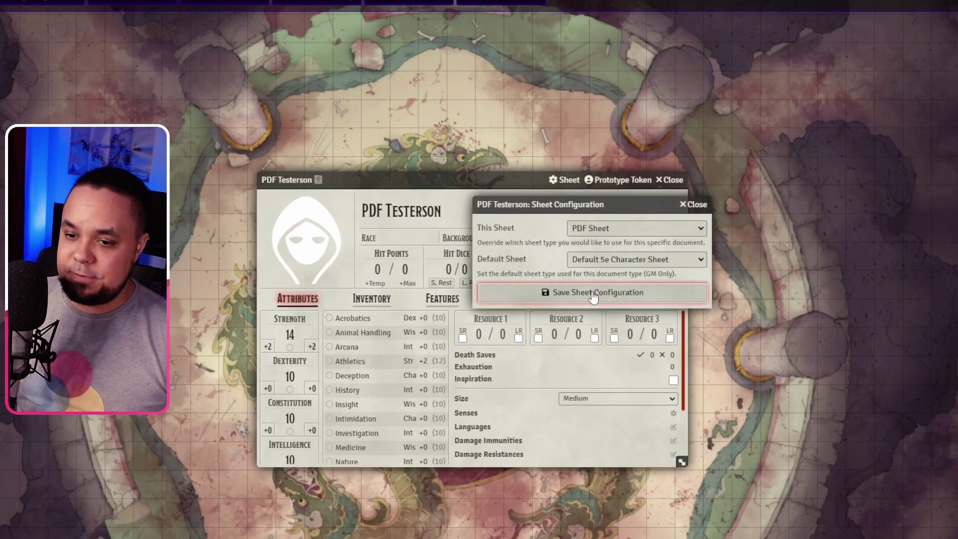
{"action": "left_click", "coordinate": [594, 292]}
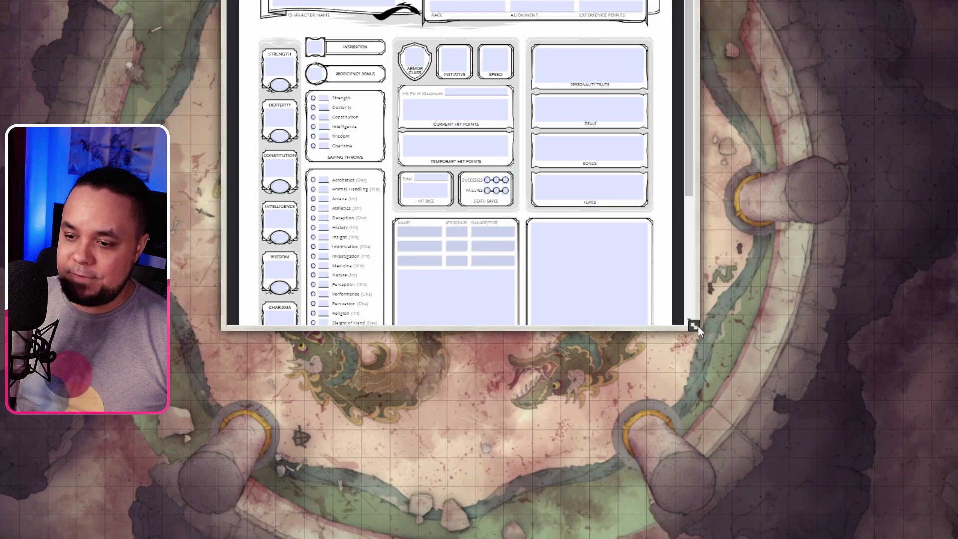
Step: Enlarge the sheet window and set Dexterity to 16 and Constitution to 12
{"action": "left_click_drag", "start_coordinate": [697, 326], "coordinate": [763, 374]}
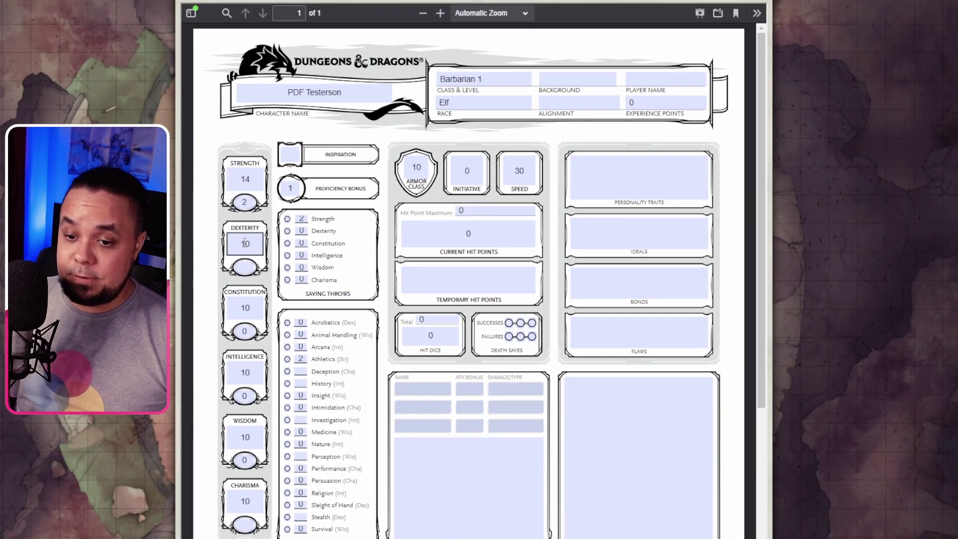
{"action": "left_click", "coordinate": [245, 145]}
{"action": "key", "text": "BackSpace"}
{"action": "key", "text": "BackSpace"}
{"action": "type", "text": "16"}
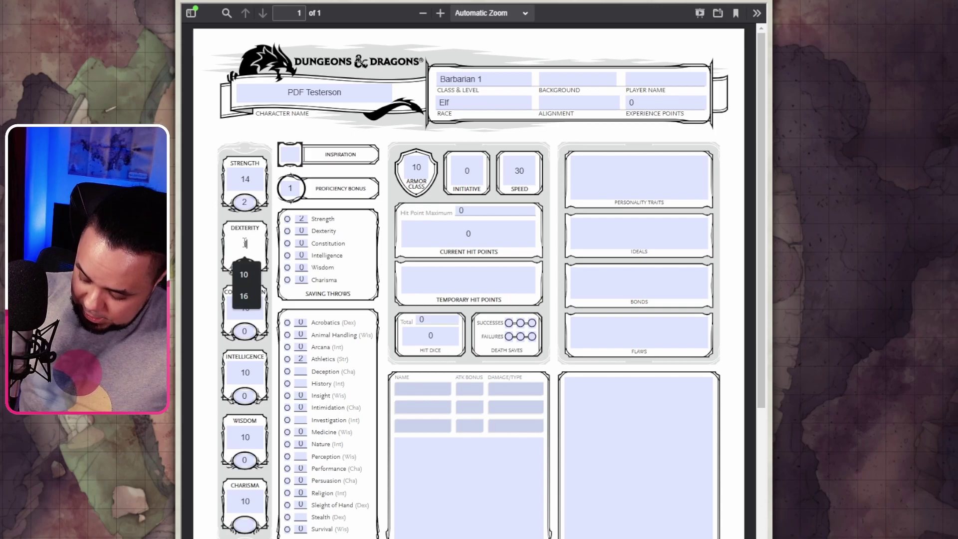
{"action": "left_click", "coordinate": [246, 306]}
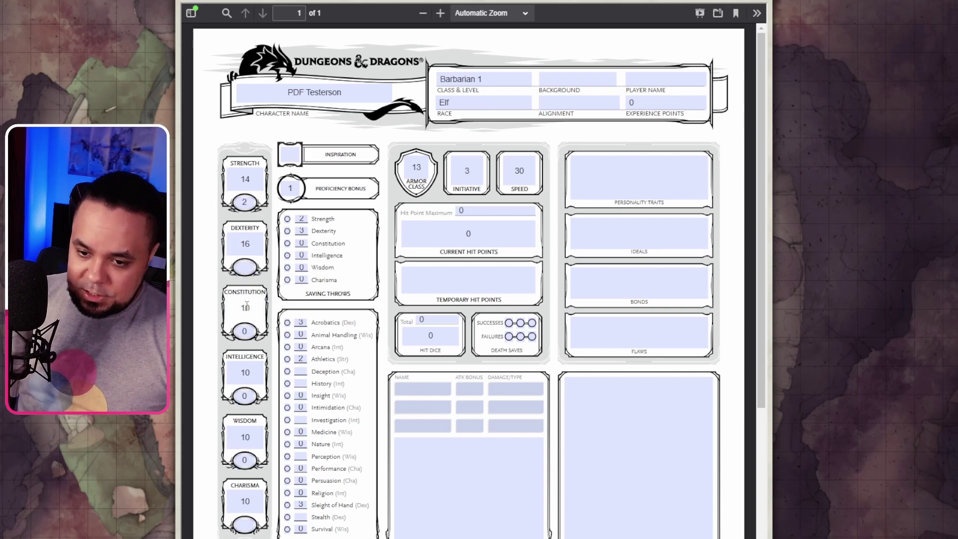
{"action": "key", "text": "BackSpace"}
{"action": "key", "text": "BackSpace"}
{"action": "type", "text": "12"}
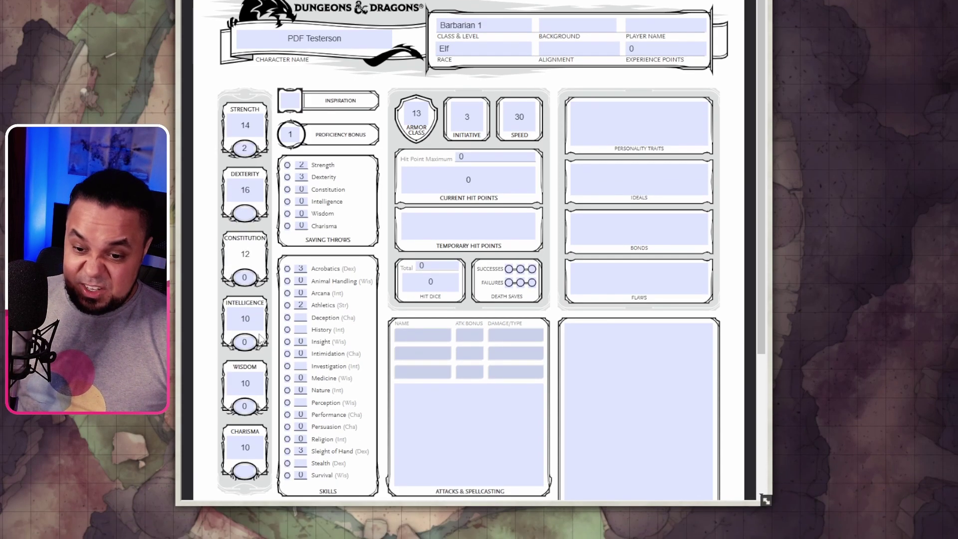
Step: Set Intelligence to 8, Wisdom to 12 and Charisma to 10
{"action": "left_click", "coordinate": [257, 381]}
{"action": "key", "text": "BackSpace"}
{"action": "key", "text": "BackSpace"}
{"action": "type", "text": "8"}
{"action": "key", "text": "Tab"}
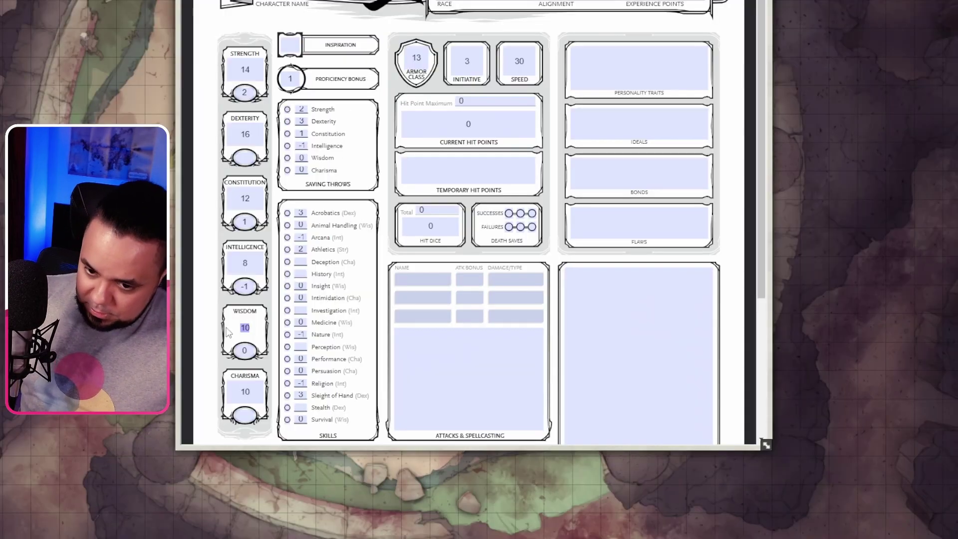
{"action": "type", "text": "12"}
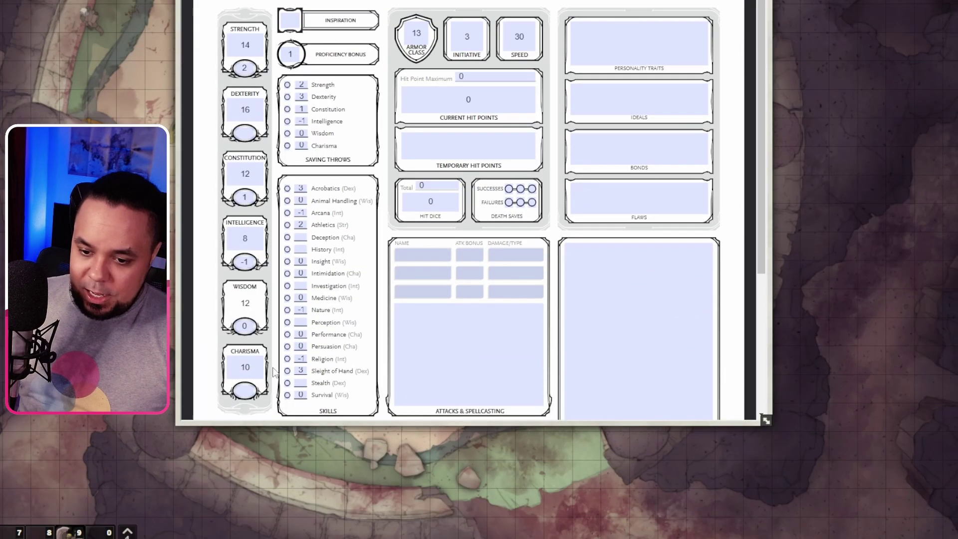
{"action": "key", "text": "Tab"}
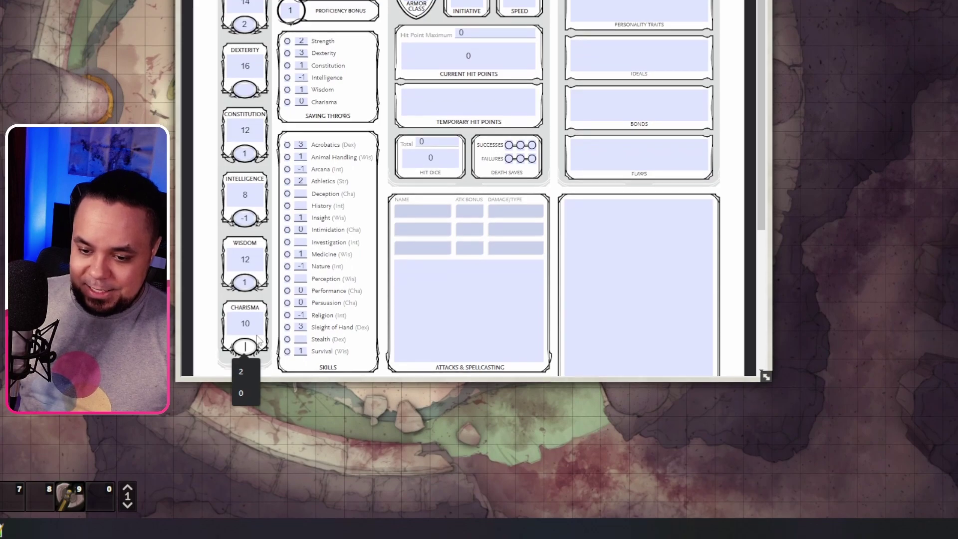
{"action": "type", "text": "10"}
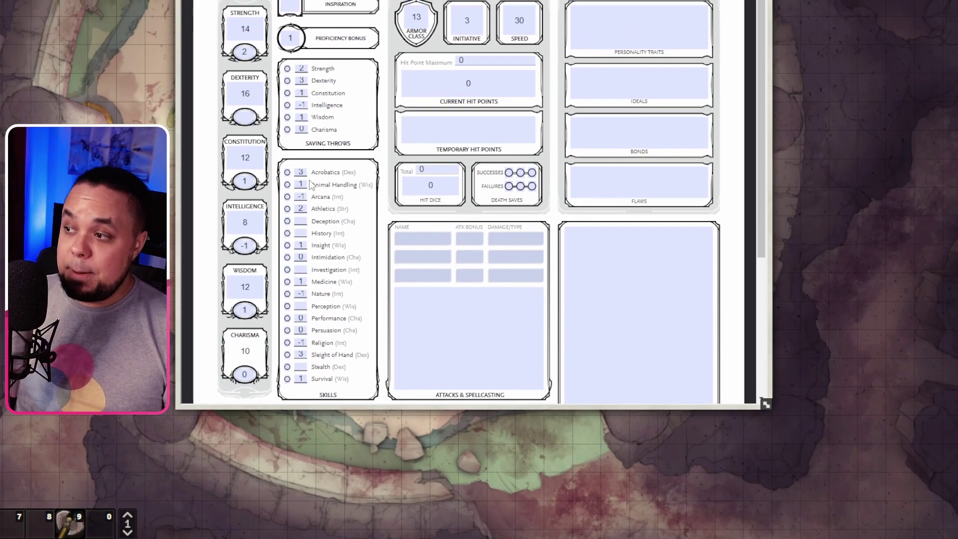